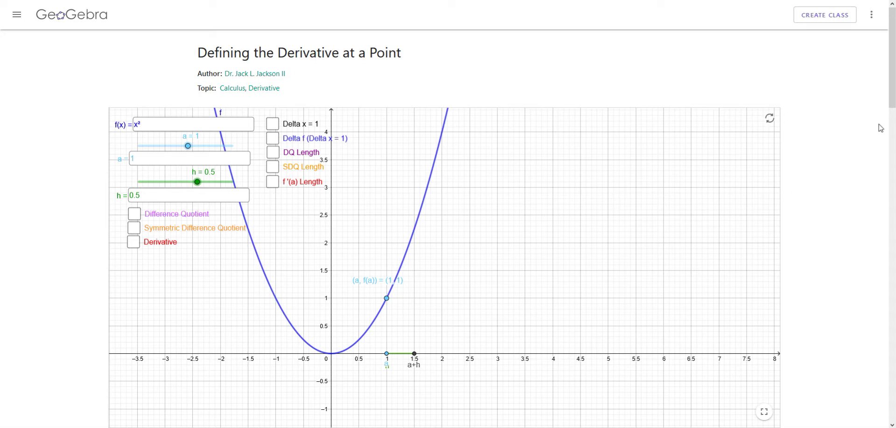
- Shift the graph so the parabola clears the controls, and move point a along the x-axis to about 1.14
left_click_drag(894, 85, 844, 116)
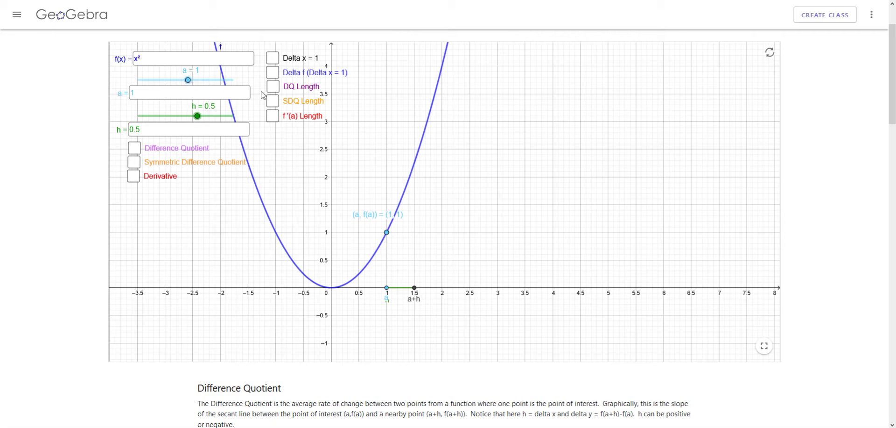
left_click_drag(378, 168, 549, 175)
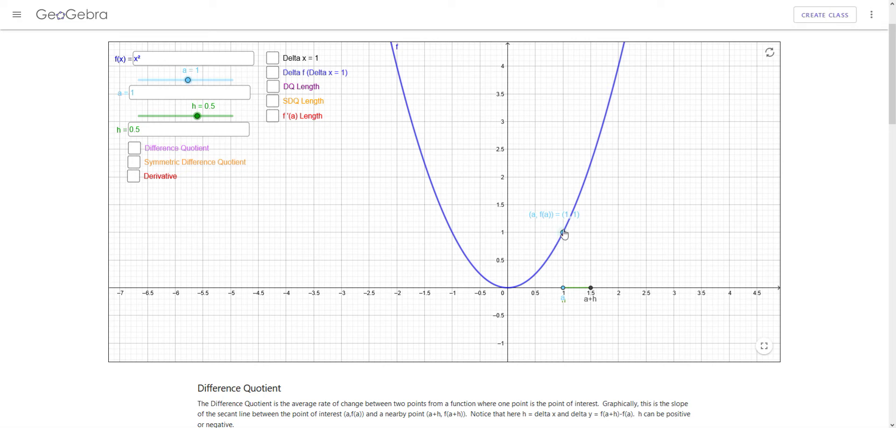
mouse_move(563, 292)
left_mouse_down()
mouse_move(544, 294)
mouse_move(627, 291)
mouse_move(551, 294)
mouse_move(590, 296)
mouse_move(570, 296)
left_mouse_up()
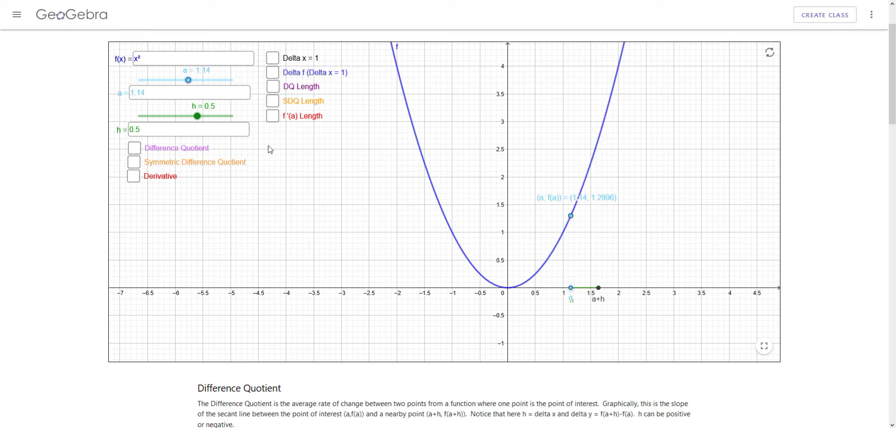
- Move a to 0, and then set it to exactly 1
mouse_move(189, 84)
left_mouse_down()
mouse_move(177, 84)
mouse_move(206, 85)
mouse_move(188, 89)
left_mouse_up()
left_click(150, 99)
double_click(133, 93)
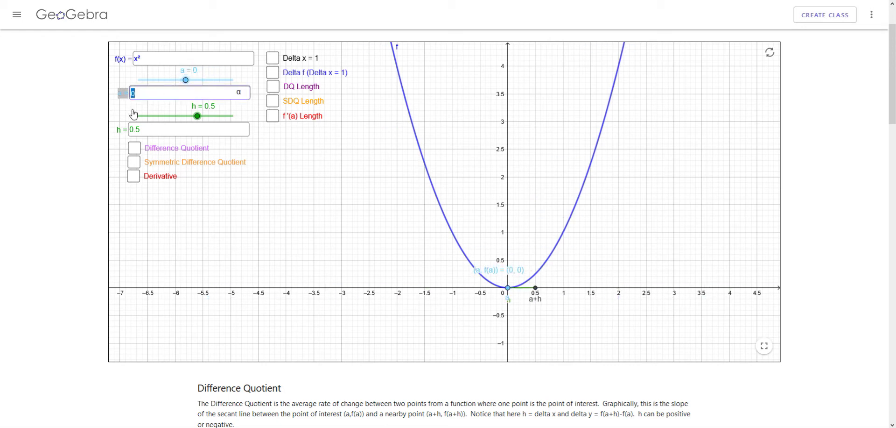
type("1")
key("Return")
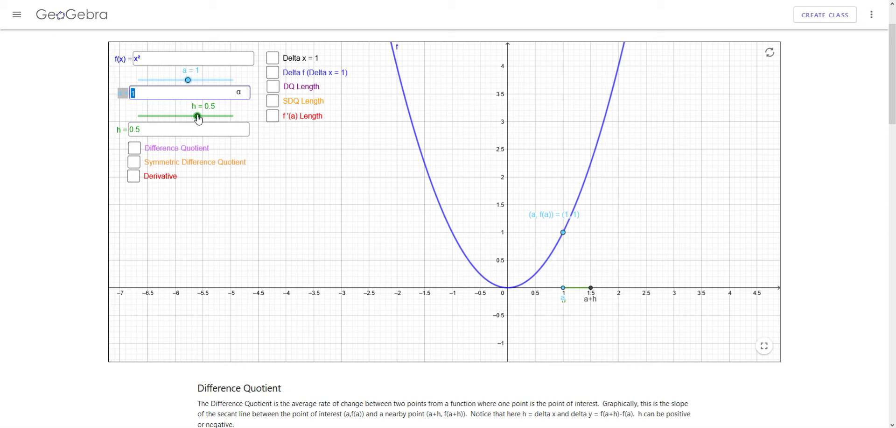
- Increase h to about 0.82 and then to about 1.36 to widen the interval from a to a+h
mouse_move(199, 119)
left_mouse_down()
mouse_move(216, 121)
mouse_move(189, 121)
mouse_move(205, 123)
left_mouse_up()
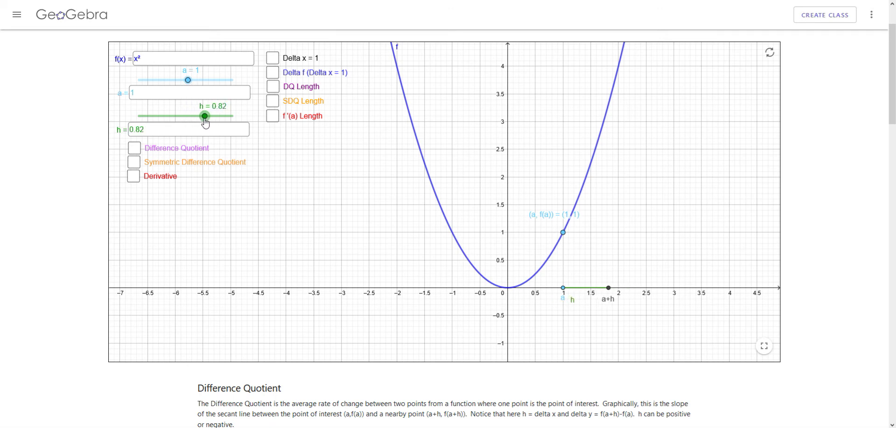
left_click(159, 130)
left_click_drag(154, 130, 129, 132)
left_click(304, 146)
left_click(205, 116)
mouse_move(205, 117)
left_mouse_down()
mouse_move(216, 117)
mouse_move(199, 123)
mouse_move(218, 120)
left_mouse_up()
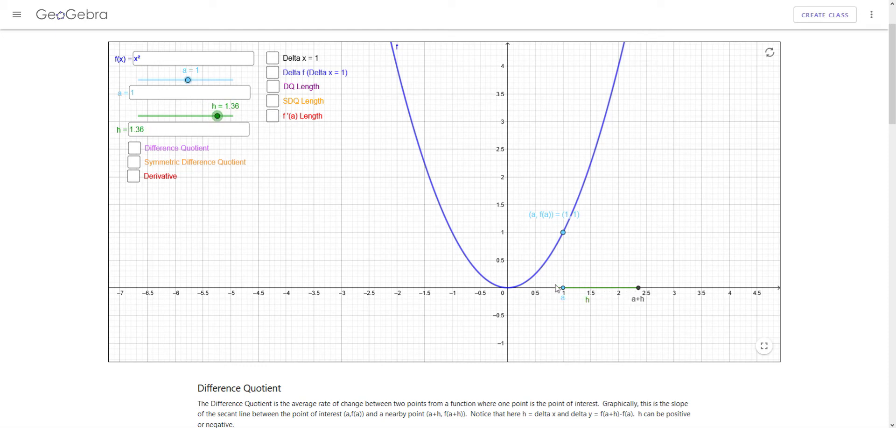
- Lower h to about 1.24, and then set it to exactly 0.5
mouse_move(218, 118)
left_mouse_down()
mouse_move(147, 120)
mouse_move(215, 126)
left_mouse_up()
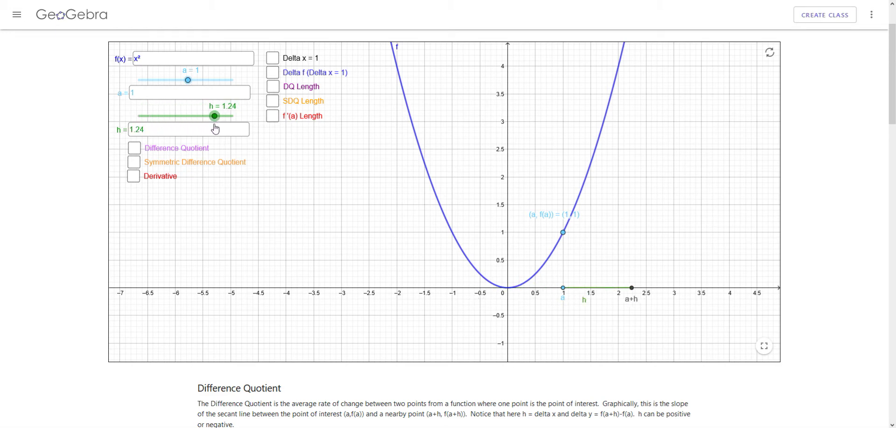
left_click_drag(155, 135, 121, 130)
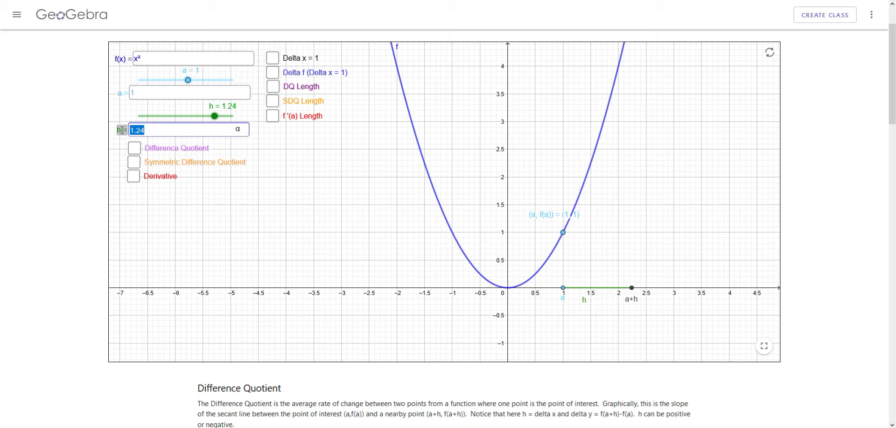
type(".5")
key("Return")
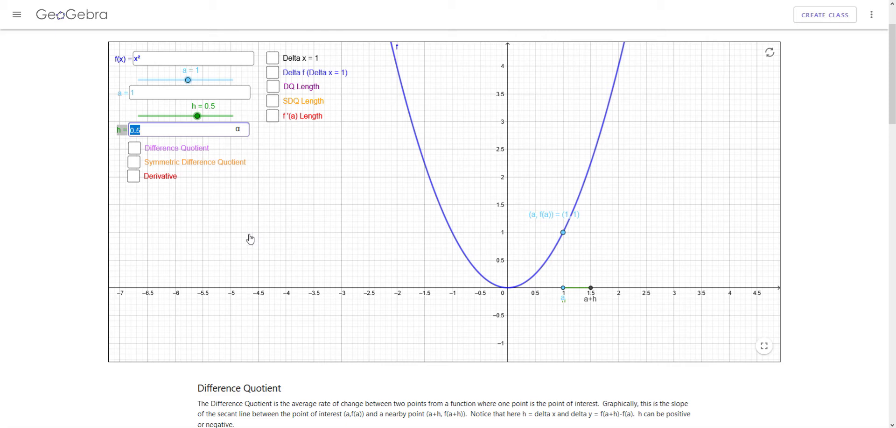
- Show the Difference Quotient and shift the graph so its point labels are not covered by the formula box
left_click(135, 148)
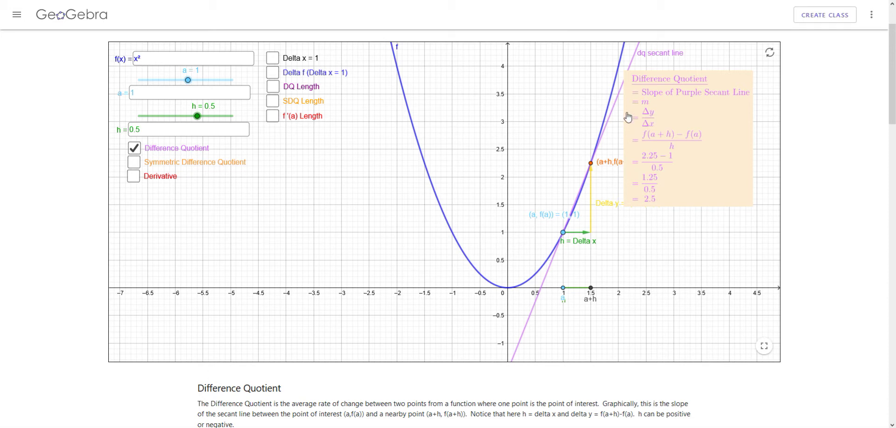
left_click_drag(466, 144, 429, 150)
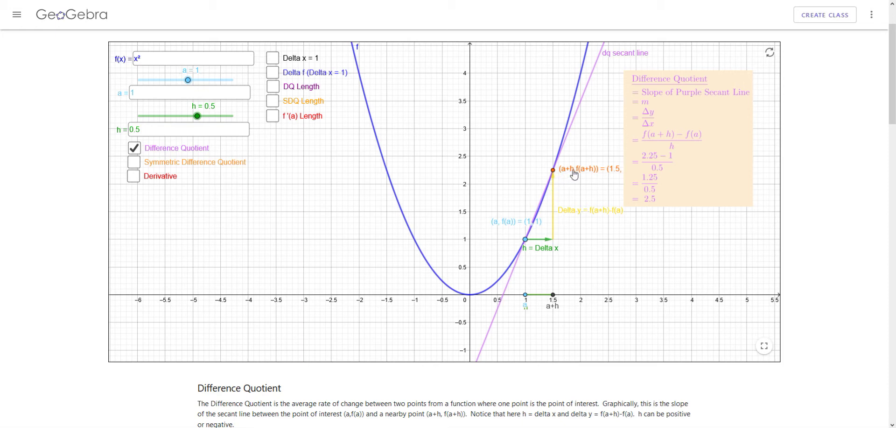
left_click_drag(461, 196, 436, 196)
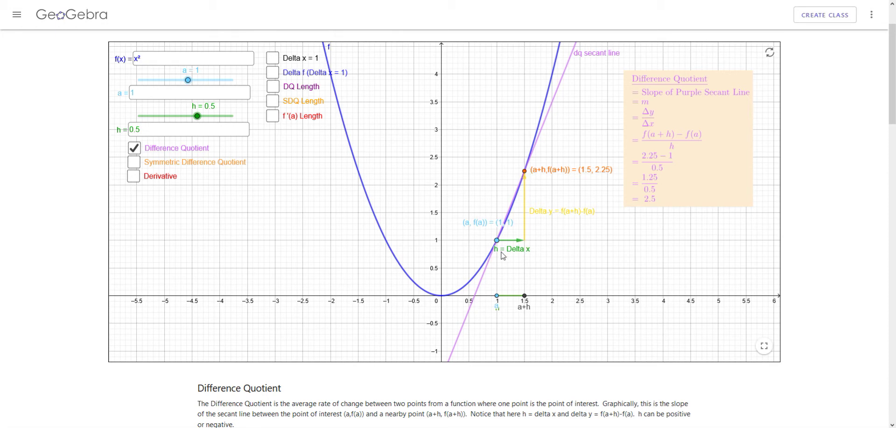
- Move the point of interest to about a = 1.02, and then set a back to 1
mouse_move(485, 228)
left_mouse_down()
mouse_move(468, 234)
mouse_move(449, 285)
mouse_move(499, 224)
left_mouse_up()
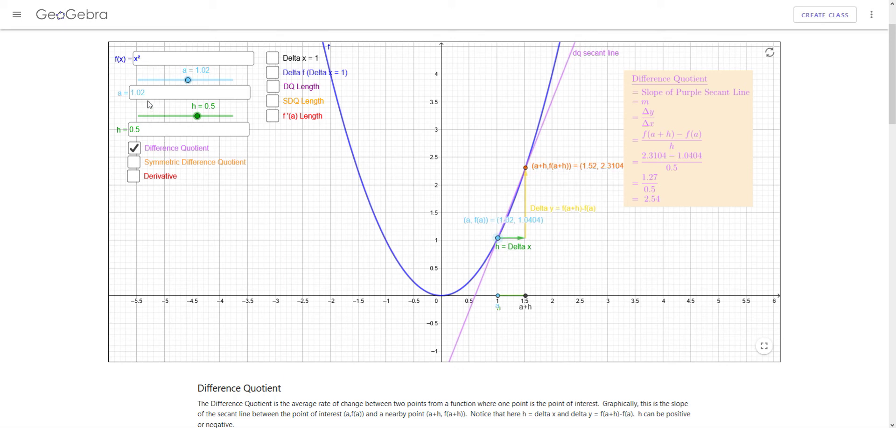
left_click_drag(151, 90, 124, 99)
key("BackSpace")
type("1")
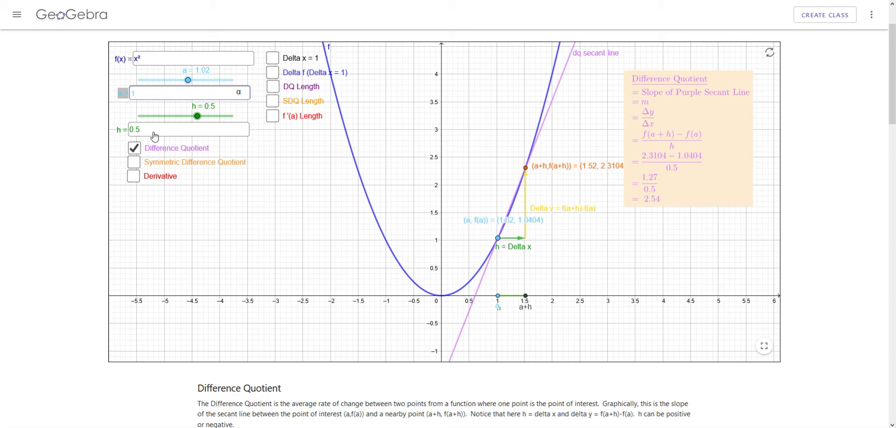
key("Return")
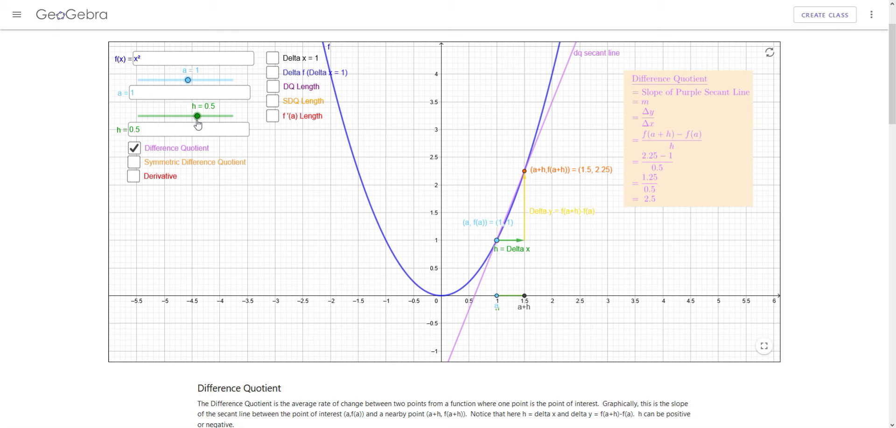
- Vary h through negative values such as -0.94 up to about 1.38, and move a to about -0.4
left_click_drag(198, 116, 136, 119)
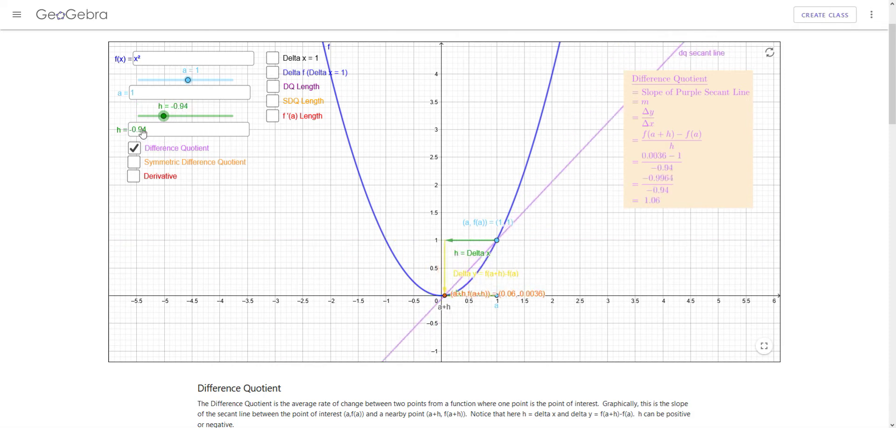
mouse_move(193, 130)
left_mouse_down()
mouse_move(229, 135)
mouse_move(191, 140)
mouse_move(217, 139)
mouse_move(207, 138)
left_mouse_up()
left_click_drag(188, 81, 218, 117)
- Set a back to 1 and h back to 0.5
left_click(150, 94)
left_click_drag(150, 93, 128, 97)
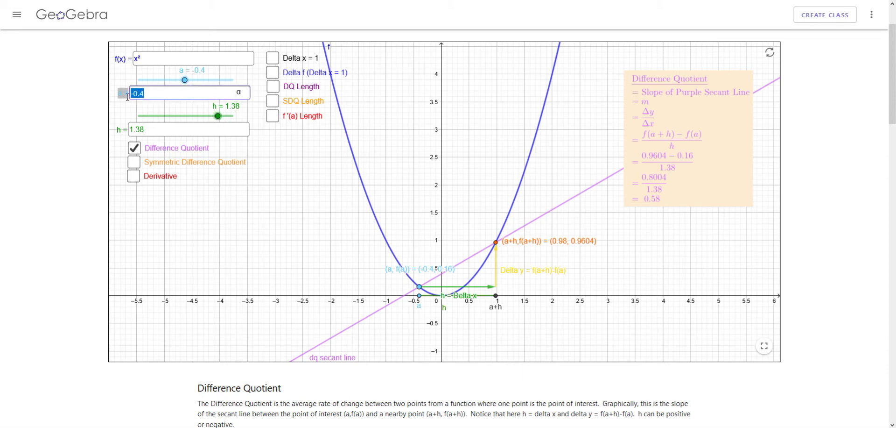
type("1")
left_click(161, 130)
left_click_drag(154, 130, 111, 130)
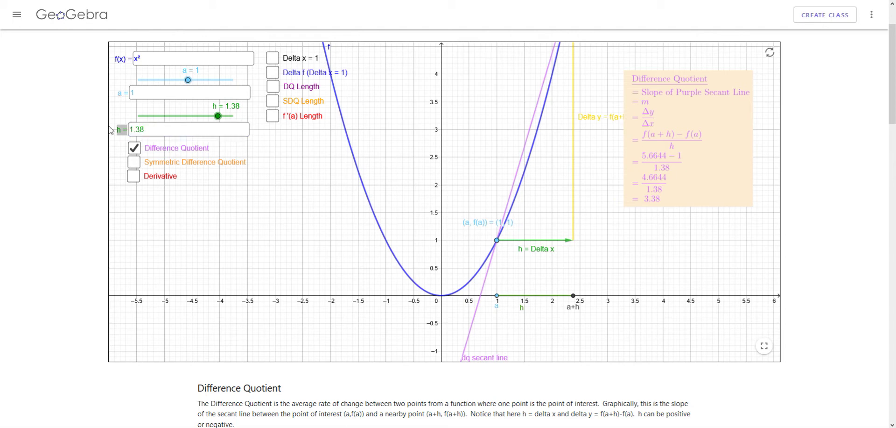
double_click(153, 128)
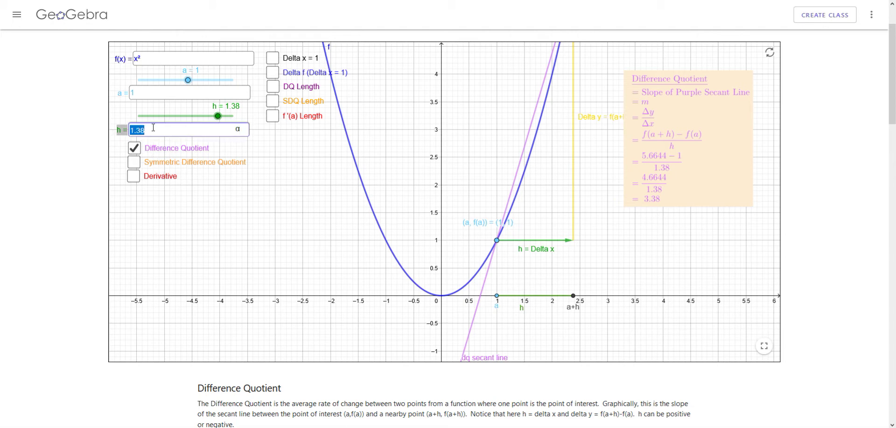
key("BackSpace")
type(".5")
key("Return")
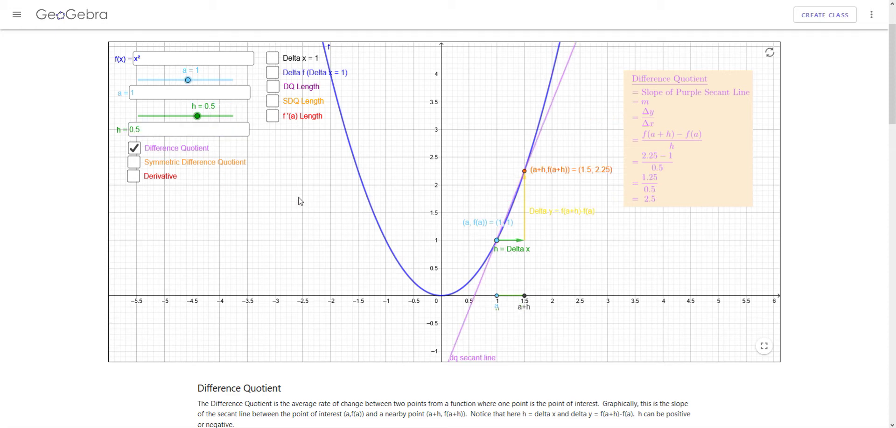
- Hide the Difference Quotient and show the Symmetric Difference Quotient instead
left_click(135, 148)
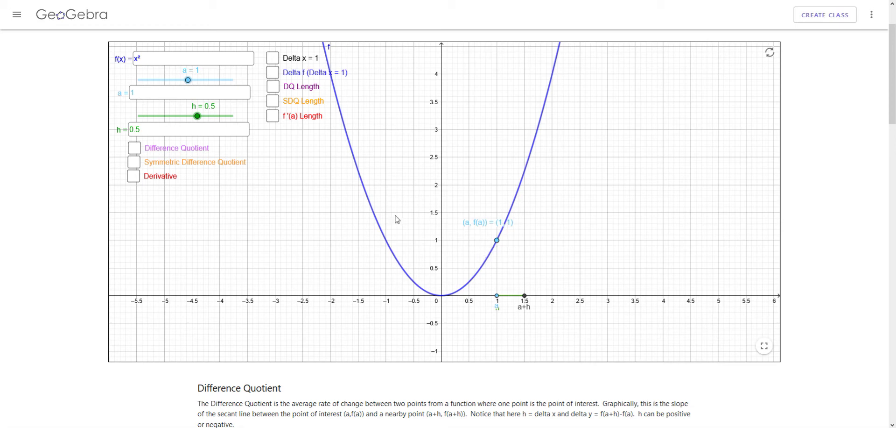
left_click(135, 149)
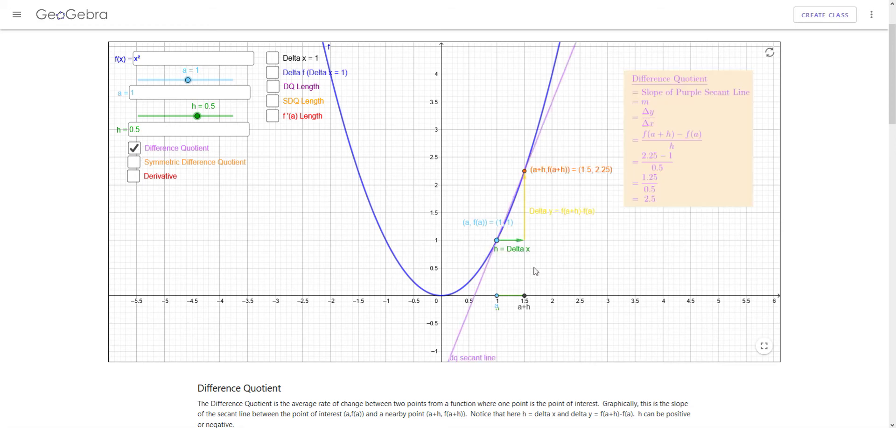
left_click(135, 148)
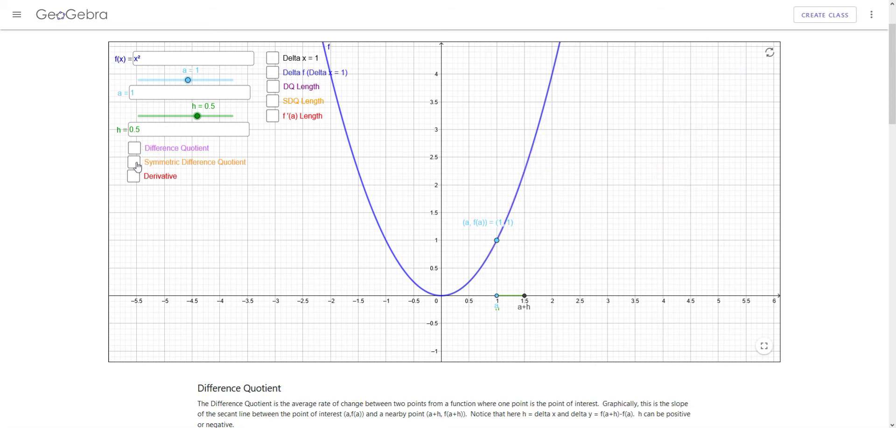
left_click(134, 162)
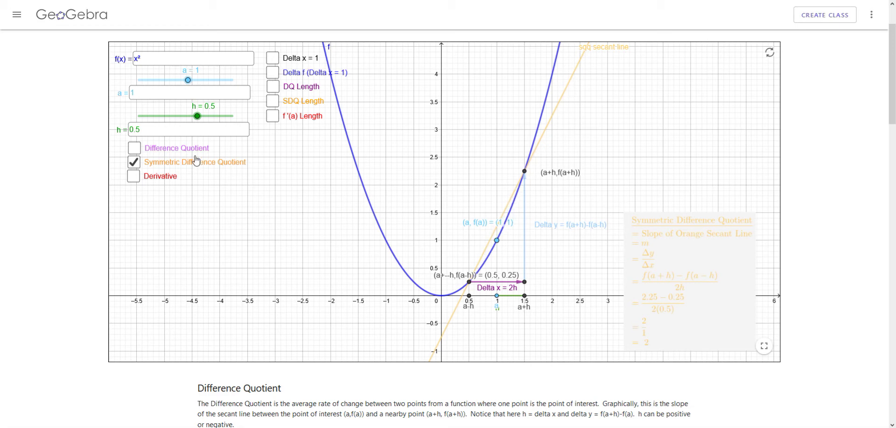
- Lower h to about 0.32 and move a to about 2.2 to shift the symmetric secant line
mouse_move(196, 117)
left_mouse_down()
mouse_move(192, 129)
mouse_move(208, 120)
mouse_move(191, 119)
left_mouse_up()
mouse_move(188, 80)
left_mouse_down()
mouse_move(178, 81)
mouse_move(199, 84)
mouse_move(191, 84)
left_mouse_up()
- Restore the symmetric secant example by entering 1 for a and 0.5 for h
left_click(119, 94)
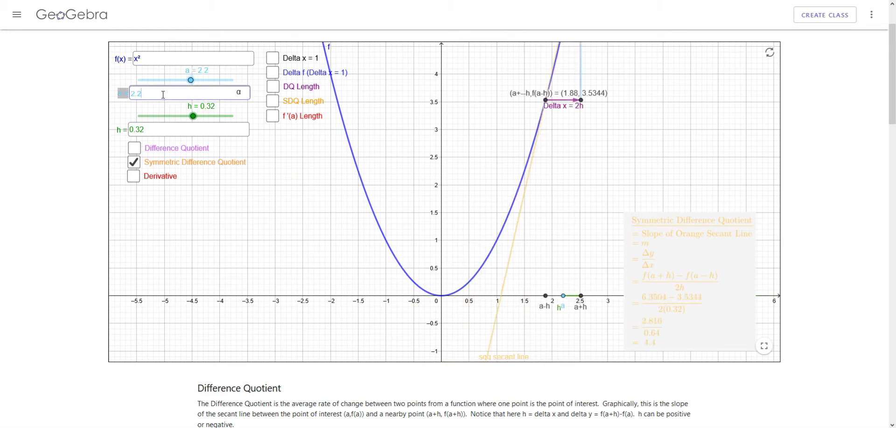
type("1")
key("Return")
left_click(133, 129)
left_click_drag(145, 130, 133, 129)
key("BackSpace")
type(".5")
key("Return")
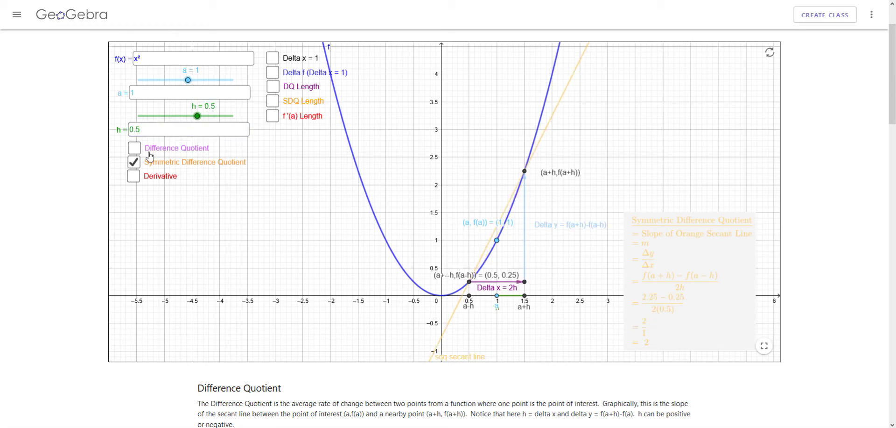
- Show the Difference Quotient together with the symmetric one, and lower h to about -0.54
left_click(136, 149)
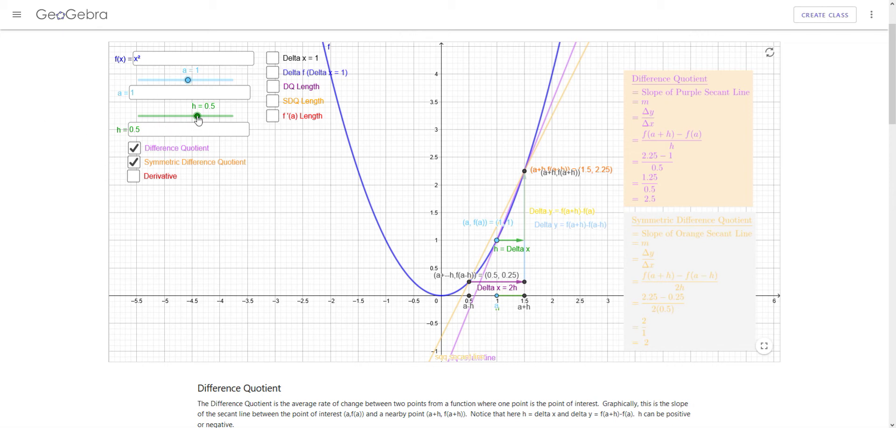
left_click_drag(198, 120, 173, 128)
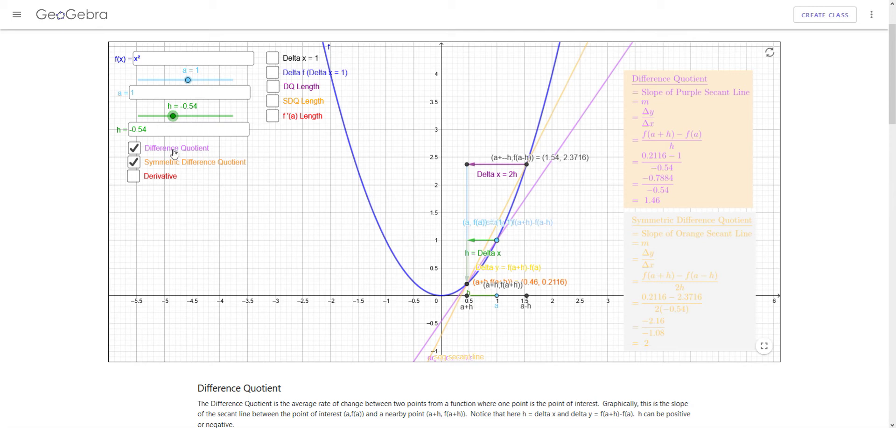
- Set h to 0, and then nudge it up to 0.0001
left_click_drag(148, 132, 125, 135)
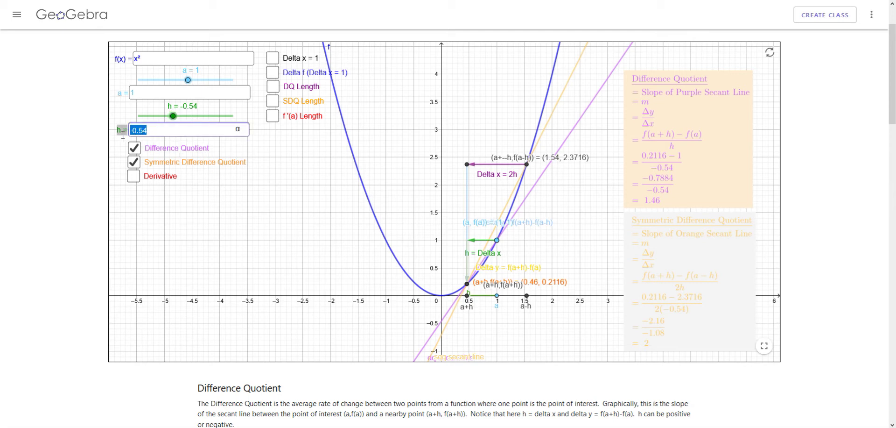
type("0")
key("Return")
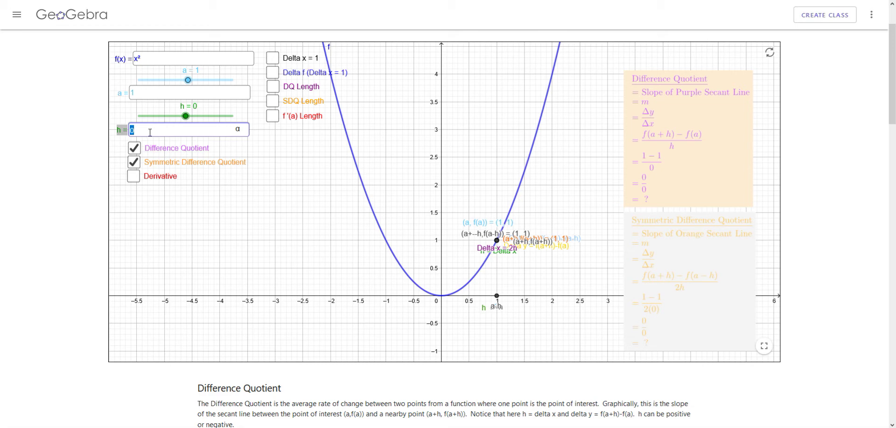
left_click(186, 116)
key("Right")
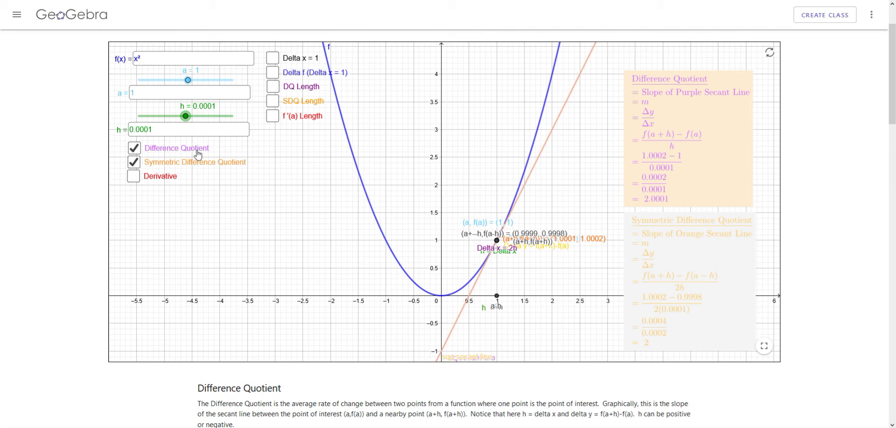
- Move h through 0 up to about 0.62, and hide the Symmetric Difference Quotient
mouse_move(186, 116)
left_mouse_down()
mouse_move(197, 117)
mouse_move(186, 127)
mouse_move(209, 125)
mouse_move(186, 129)
left_mouse_up()
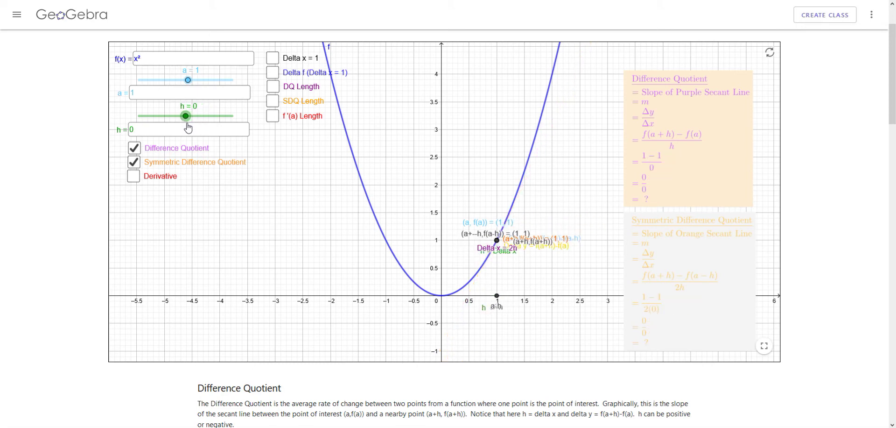
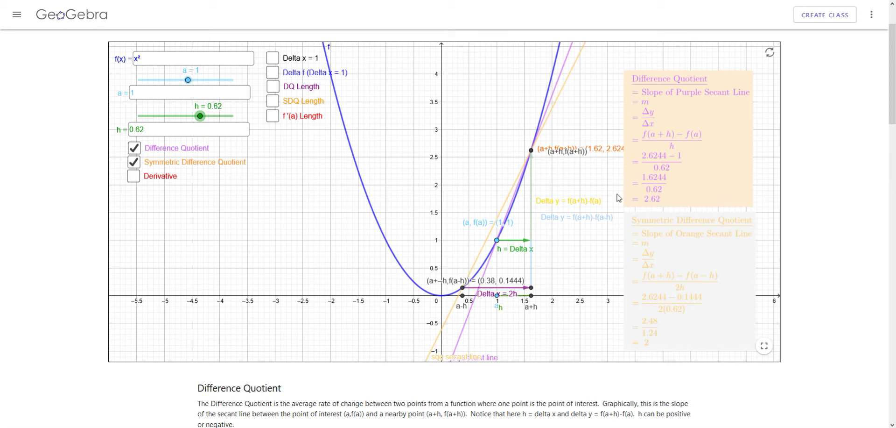
left_click(133, 162)
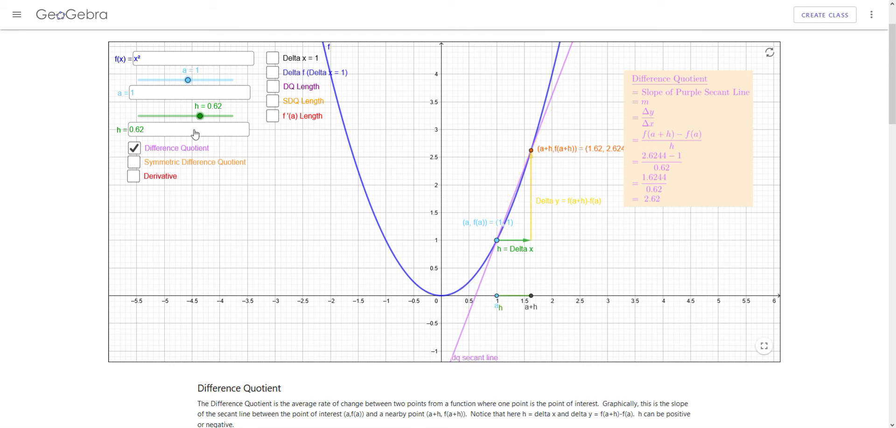
- Raise h to about 0.73 for the secant through the point at a = 1
mouse_move(204, 120)
left_mouse_down()
mouse_move(227, 120)
mouse_move(204, 125)
left_mouse_up()
key("Left")
key("Left")
key("Left")
key("Left")
key("Left")
key("Left")
key("Left")
key("Left")
key("Left")
key("Left")
key("Left")
key("Left")
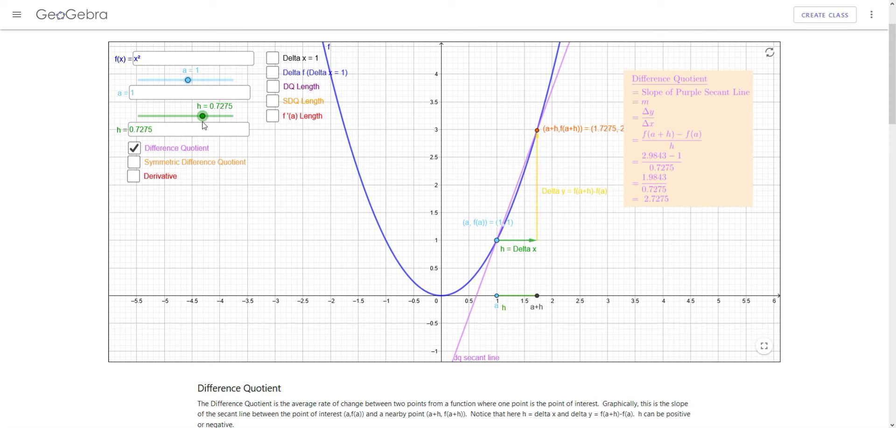
- Lower h to about 0.08, and reduce it further in tiny decrements to 0.0723
left_click_drag(198, 124, 182, 133)
key("Down")
key("Down")
key("Down")
key("Down")
key("Down")
key("Down")
key("Down")
key("Down")
key("Down")
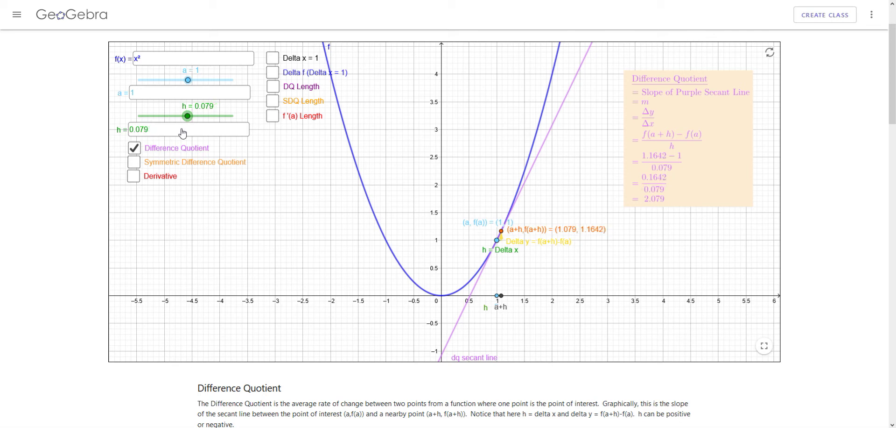
key("Down")
key("Down")
key("Down")
key("Down")
key("Down")
key("Down")
key("Down")
key("Down")
key("Down")
key("Down")
key("Down")
key("Down")
key("Down")
key("Down")
key("Down")
key("Down")
key("Down")
key("Down")
key("Down")
key("Down")
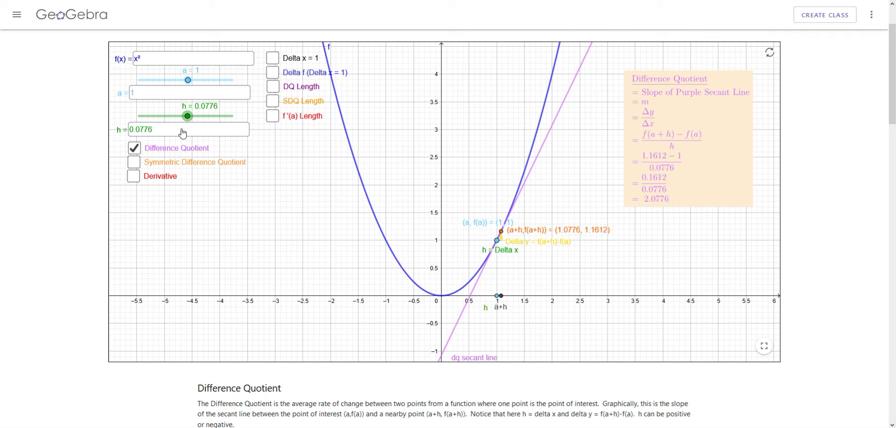
key("Down")
key("Down")
key("Down")
key("Down")
key("Down")
key("Down")
key("Down")
key("Down")
key("Down")
key("Down")
key("Down")
key("Down")
key("Down")
key("Down")
key("Down")
key("Down")
key("Down")
key("Down")
key("Down")
key("Down")
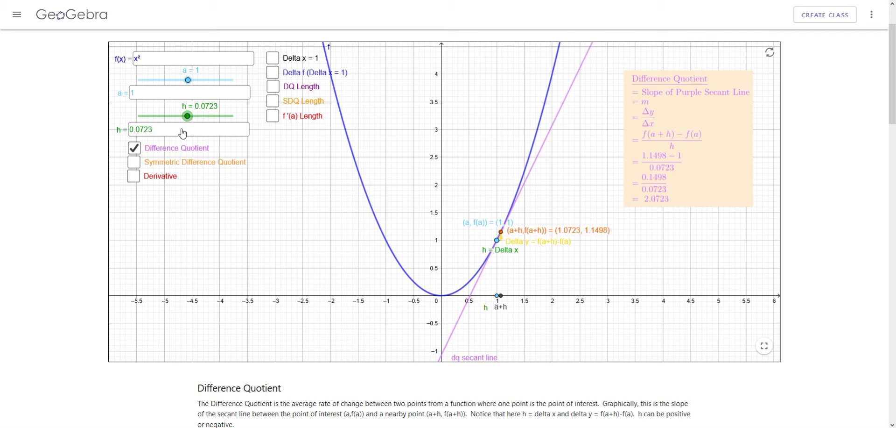
- Move h past 0 to about -0.1, and enter 0.01 as its exact value
left_click_drag(187, 116, 183, 121)
left_click(171, 130)
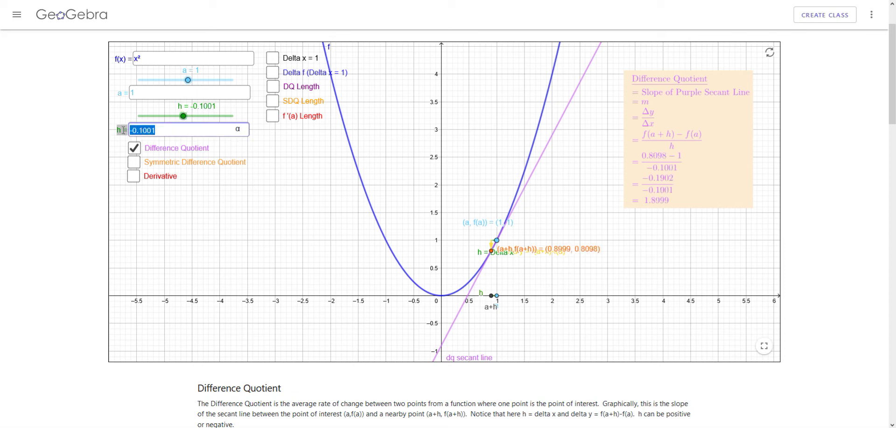
key("BackSpace")
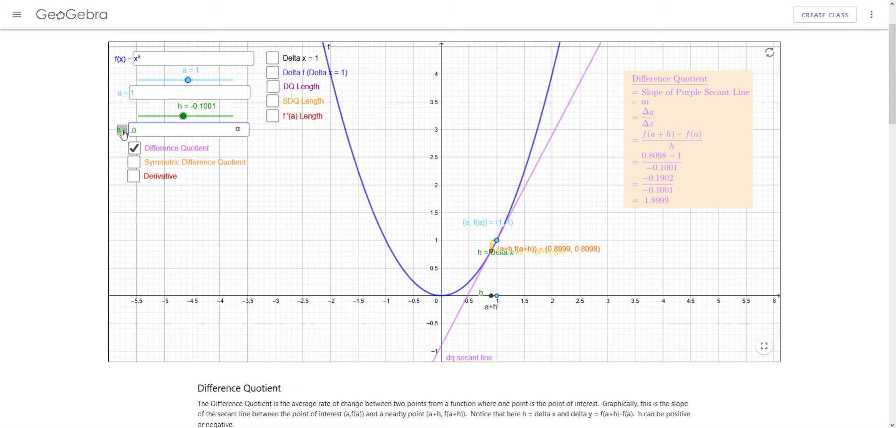
key("Return")
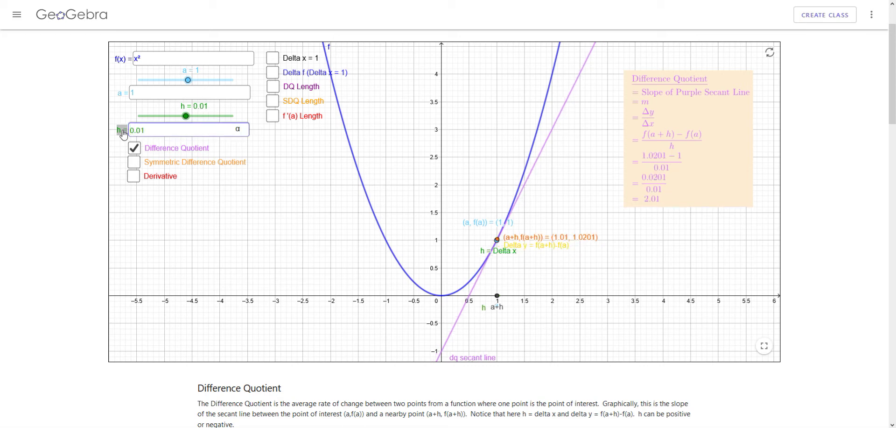
left_click(188, 191)
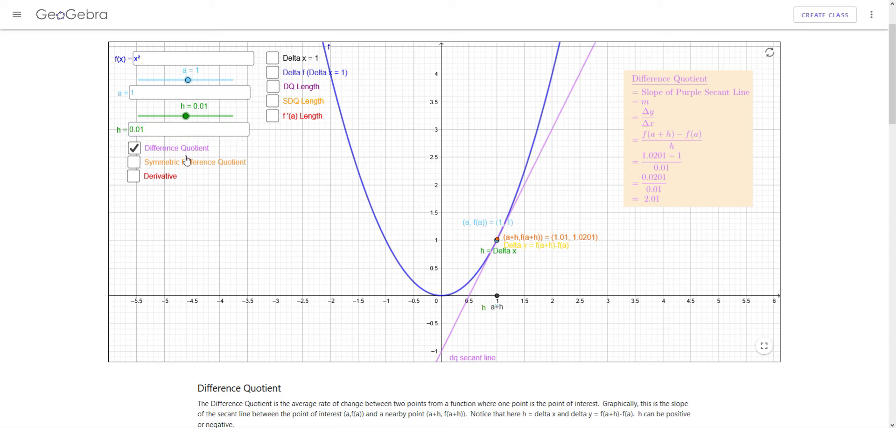
- Reduce h in tiny decrements to 0.0028, and move it past 0 to about -0.08
left_click(186, 116)
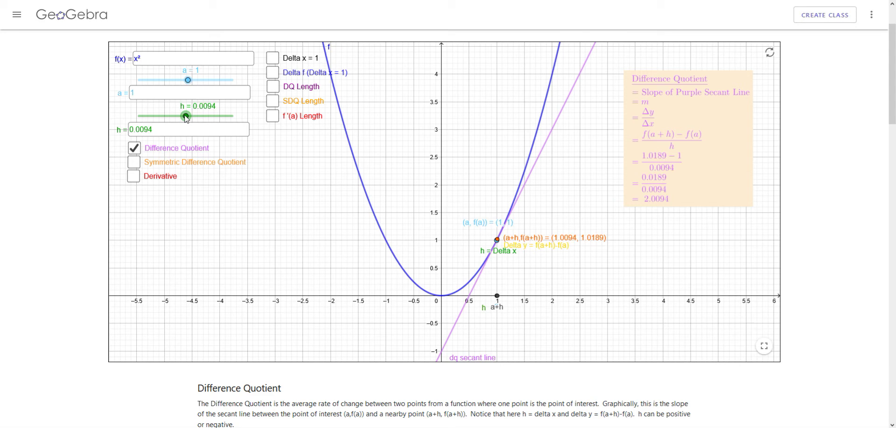
key("Left")
key("Left")
key("Left")
key("Left")
key("Left")
key("Left")
key("Left")
key("Left")
key("Left")
key("Left")
key("Left")
key("Left")
key("Left")
key("Left")
key("Left")
key("Left")
key("Left")
key("Left")
key("Left")
key("Left")
key("Left")
key("Left")
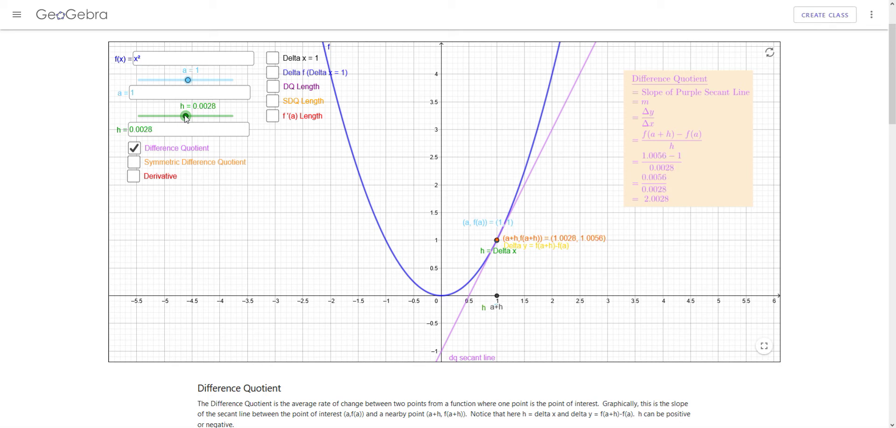
mouse_move(186, 118)
left_mouse_down()
mouse_move(172, 122)
mouse_move(185, 119)
left_mouse_up()
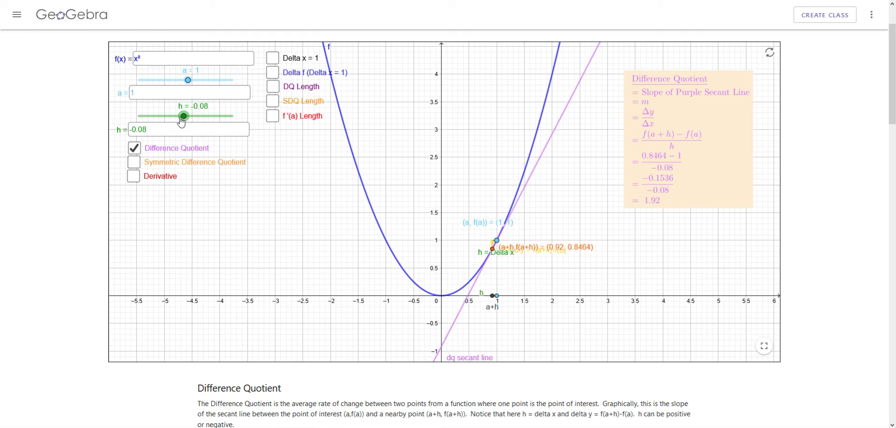
- Raise h toward 0 in tiny increments to -0.0583 for the difference quotient at a = 1
key("Right")
key("Right")
key("Right")
key("Right")
key("Right")
key("Right")
key("Right")
key("Right")
key("Right")
key("Right")
key("Right")
key("Right")
key("Right")
key("Right")
key("Right")
key("Right")
key("Right")
key("Right")
key("Right")
key("Right")
key("Right")
key("Right")
key("Right")
key("Right")
key("Right")
key("Right")
key("Right")
key("Right")
key("Right")
key("Right")
key("Right")
key("Right")
key("Right")
key("Right")
key("Right")
key("Right")
key("Right")
key("Right")
key("Right")
key("Right")
key("Right")
key("Right")
key("Right")
key("Right")
key("Right")
key("Right")
key("Right")
key("Right")
key("Right")
key("Right")
key("Right")
key("Right")
key("Right")
key("Right")
key("Right")
key("Right")
key("Right")
key("Right")
key("Right")
key("Right")
key("Right")
key("Right")
key("Right")
key("Right")
key("Right")
key("Right")
key("Right")
key("Right")
key("Right")
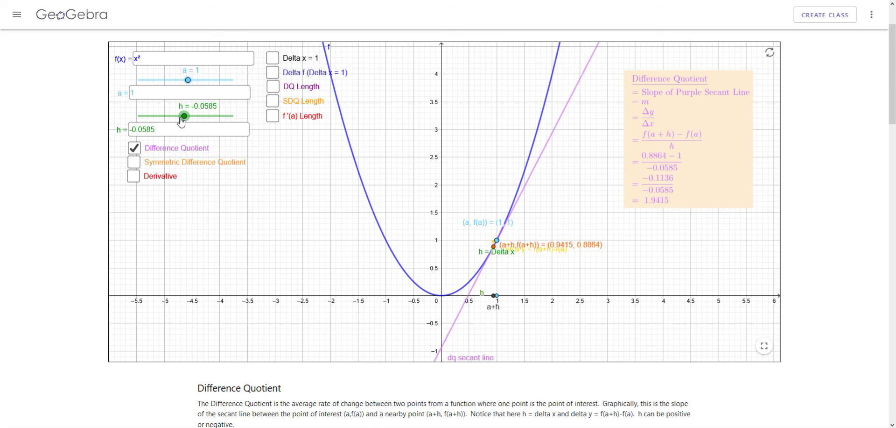
- Show the symmetric difference quotient alongside the difference quotient, and raise h to about 0.58
left_click(137, 165)
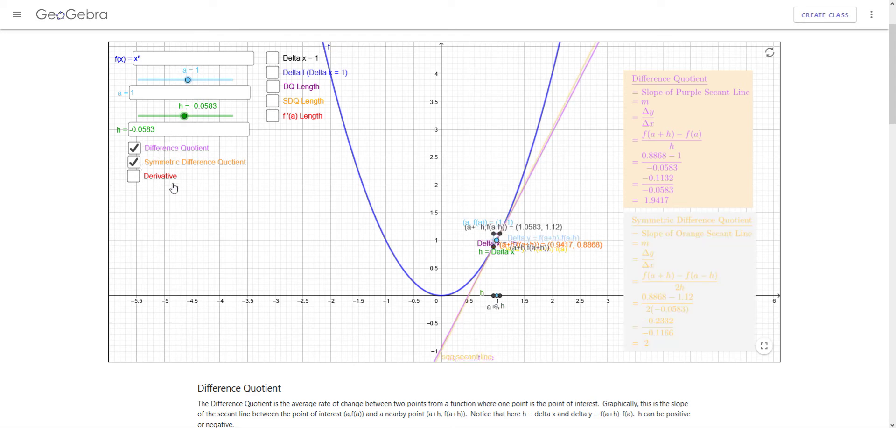
left_click_drag(186, 118, 205, 144)
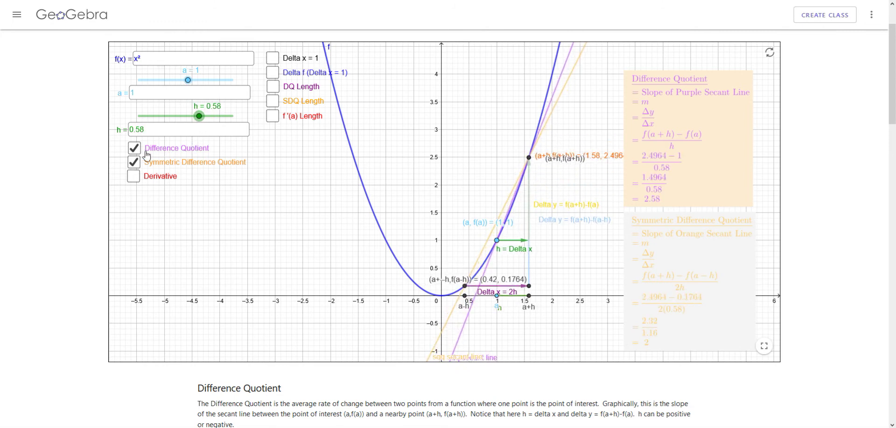
- Show the derivative instead of the symmetric difference quotient, and stack the Derivative and Tangent Line boxes below the checkboxes
left_click(136, 165)
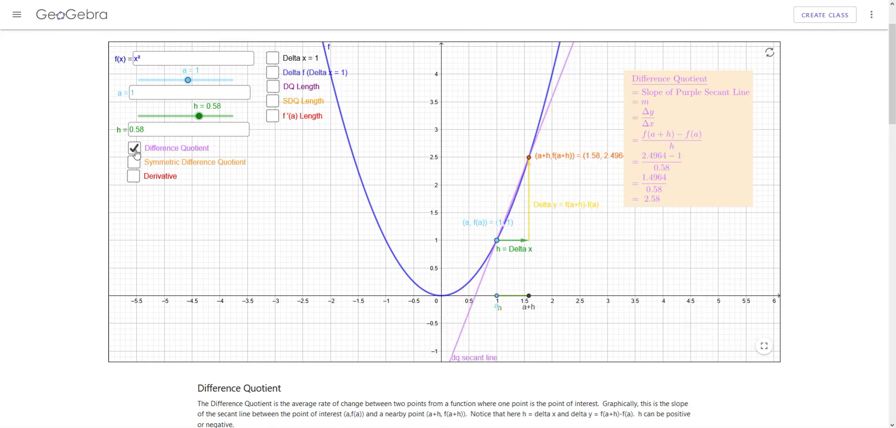
left_click(135, 177)
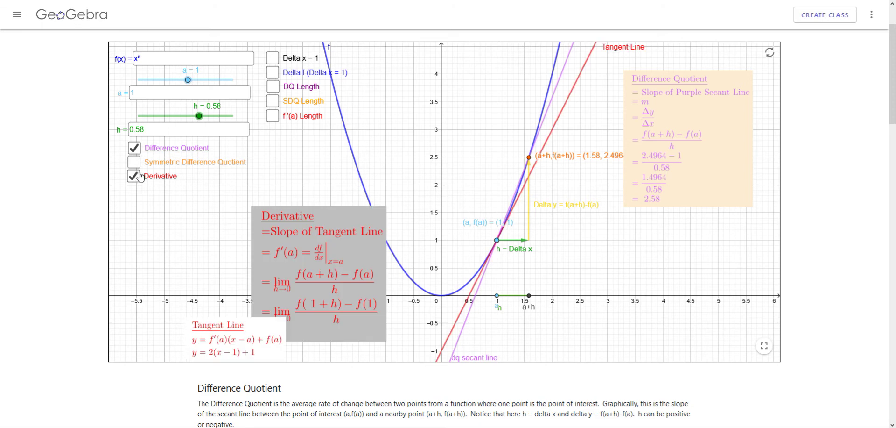
left_click_drag(233, 329, 184, 230)
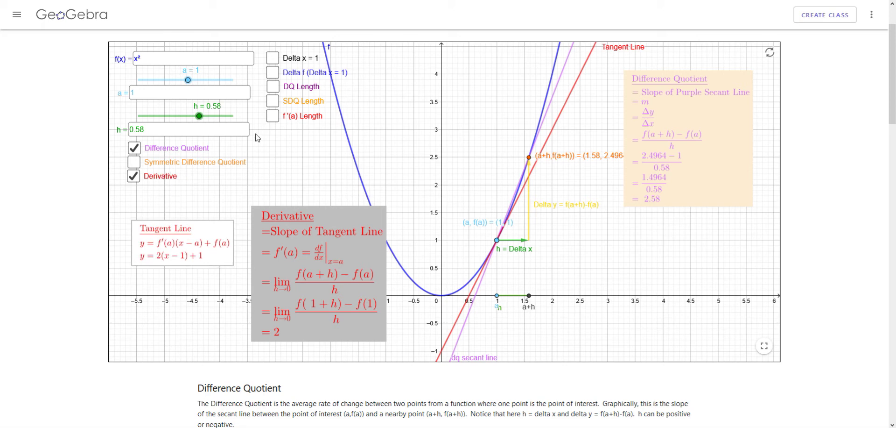
left_click_drag(319, 222, 278, 238)
left_click_drag(211, 237, 321, 185)
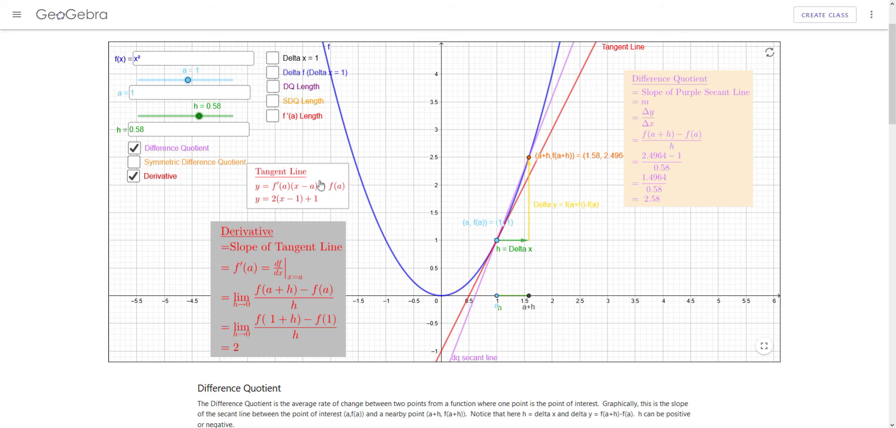
left_click_drag(263, 248, 170, 209)
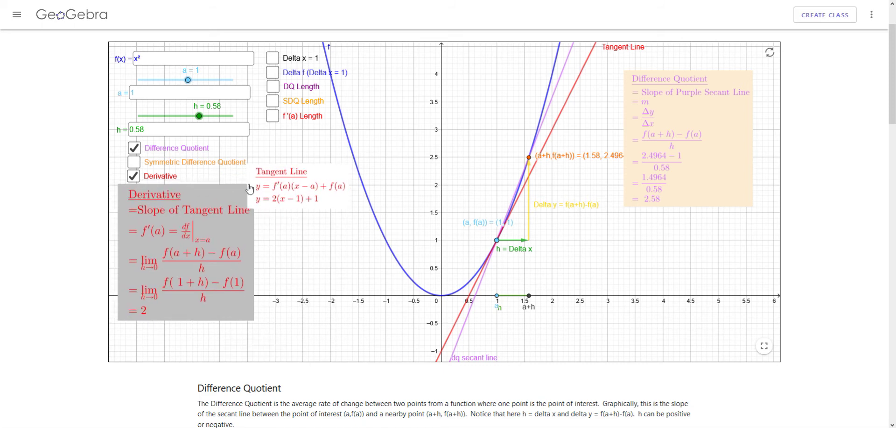
left_click_drag(307, 180, 205, 333)
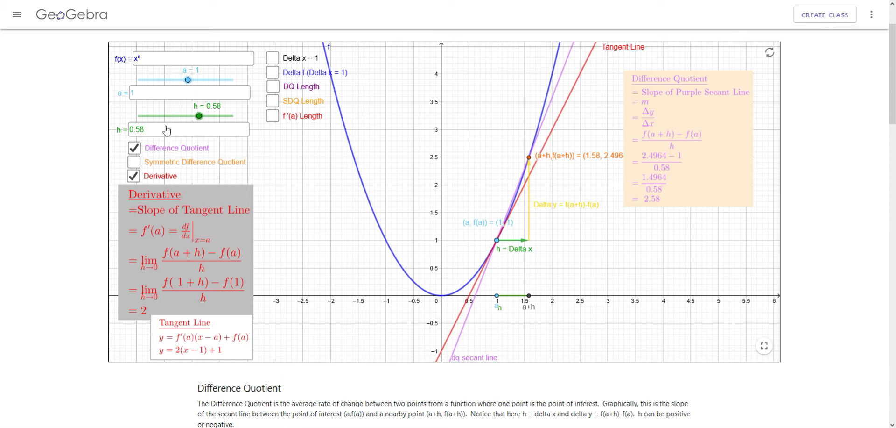
- Lower a to 0.4, and turn the derivative and difference quotient displays off and on again
left_click_drag(189, 81, 186, 80)
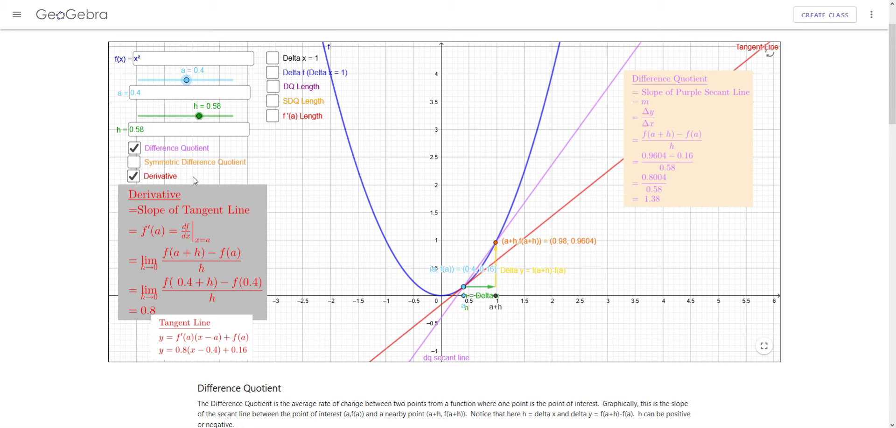
left_click(134, 176)
left_click(136, 148)
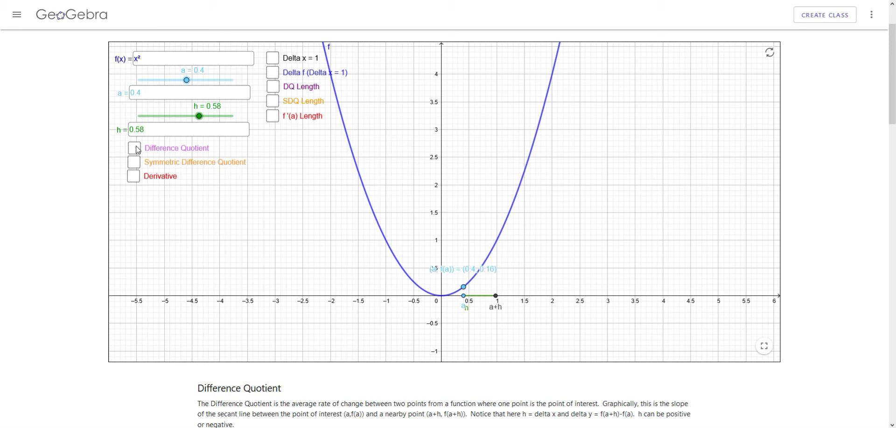
left_click(135, 148)
left_click(134, 176)
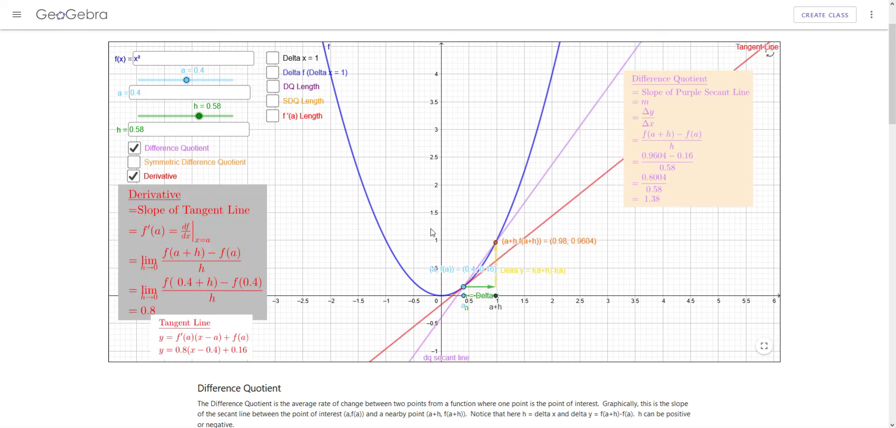
- Raise h to about 0.92, and align the Tangent Line box with the right edge of the Derivative box
mouse_move(199, 116)
left_mouse_down()
mouse_move(218, 114)
mouse_move(171, 132)
mouse_move(208, 128)
left_mouse_up()
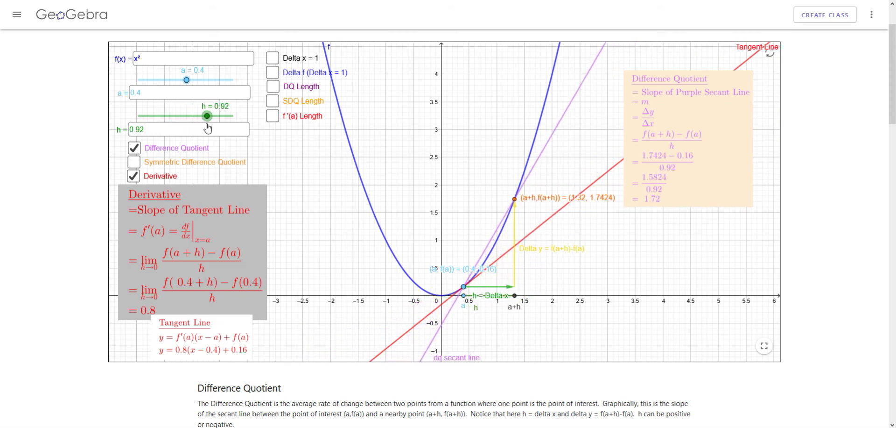
left_click_drag(219, 323, 236, 322)
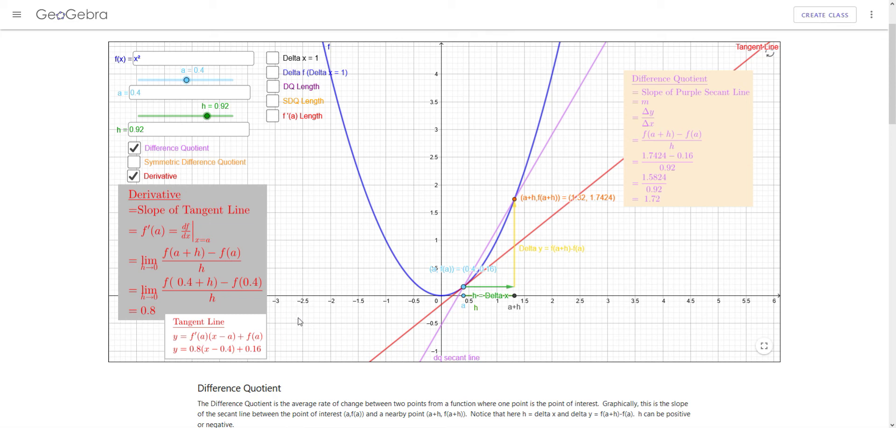
- Hide the derivative and the difference quotient, and show the Delta x = 1 segment at the point a
left_click(133, 176)
left_click(134, 148)
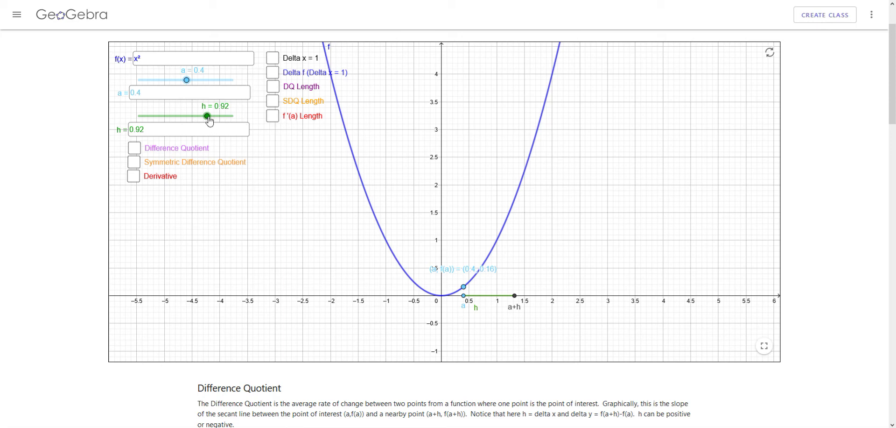
left_click(277, 59)
- Lower h to about 0.16, and enter 0.2 as its exact value
left_click_drag(207, 116, 189, 121)
left_click(150, 130)
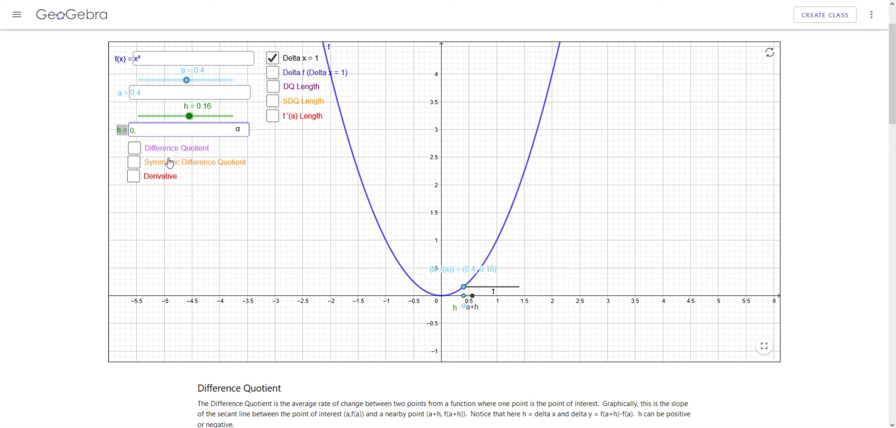
type("2")
key("Return")
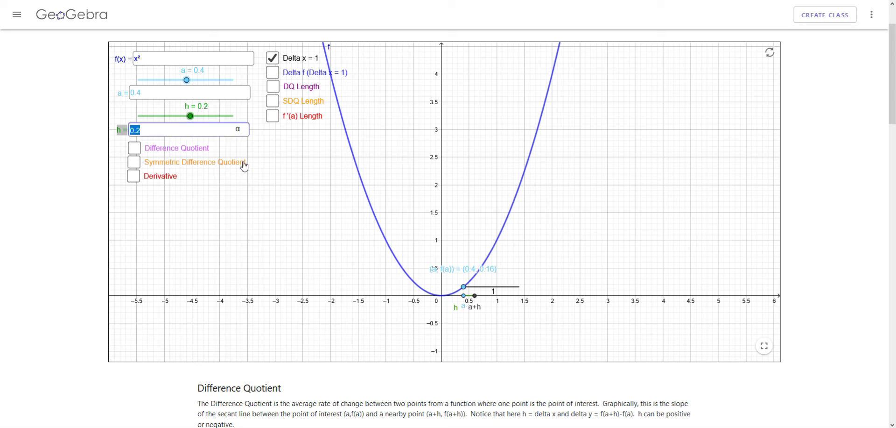
- Move a to 1.25 with the difference quotient displayed, and hide the difference quotient
left_click(136, 148)
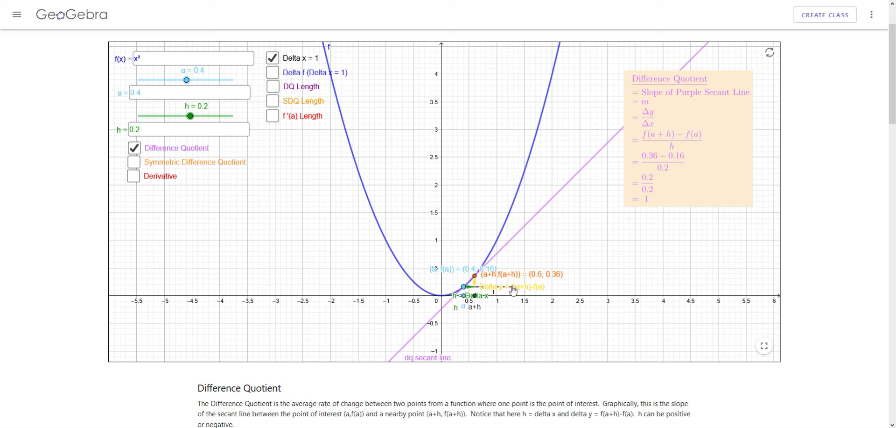
left_click_drag(470, 293, 512, 255)
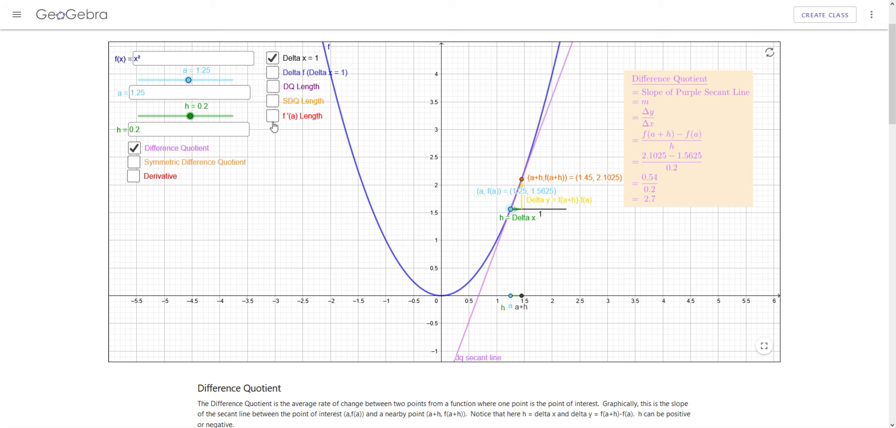
left_click(135, 151)
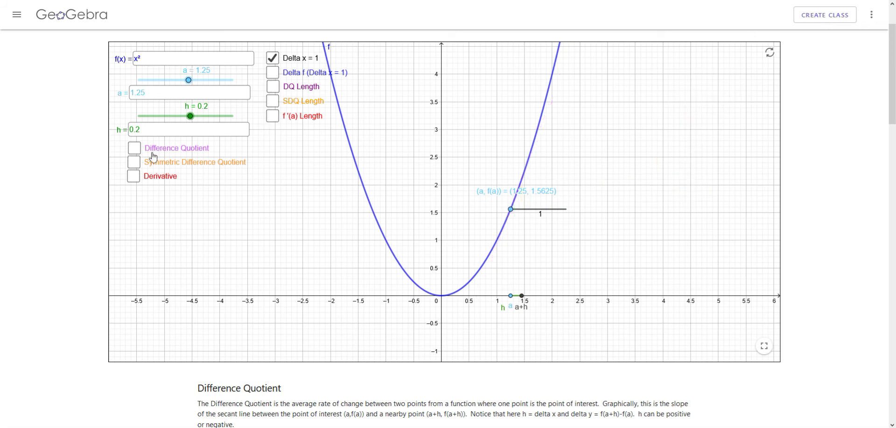
- Show the DQ Length arrow at a = 1.25, and compare it with the difference quotient calculation before hiding that calculation
left_click(275, 87)
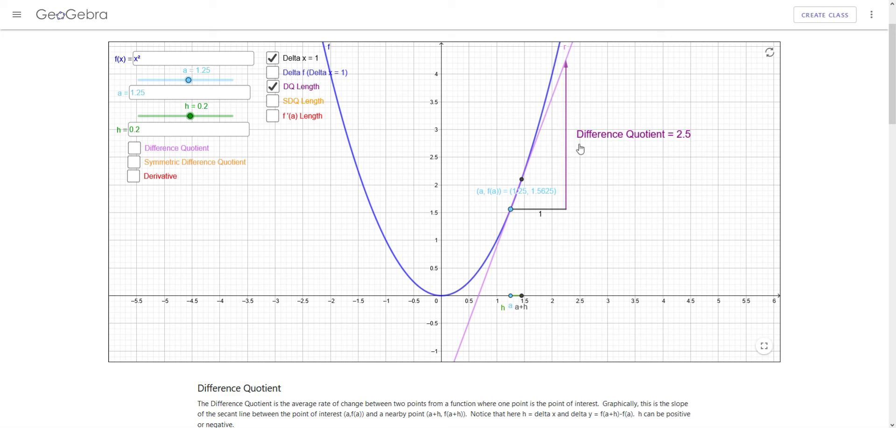
left_click(136, 149)
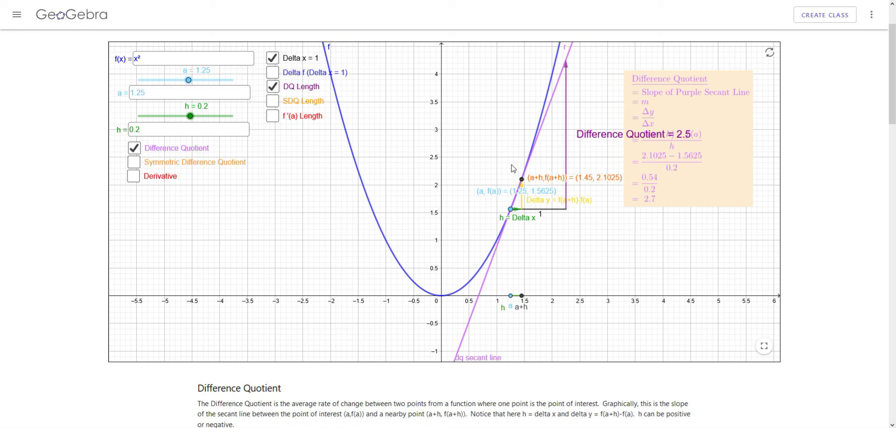
left_click(274, 88)
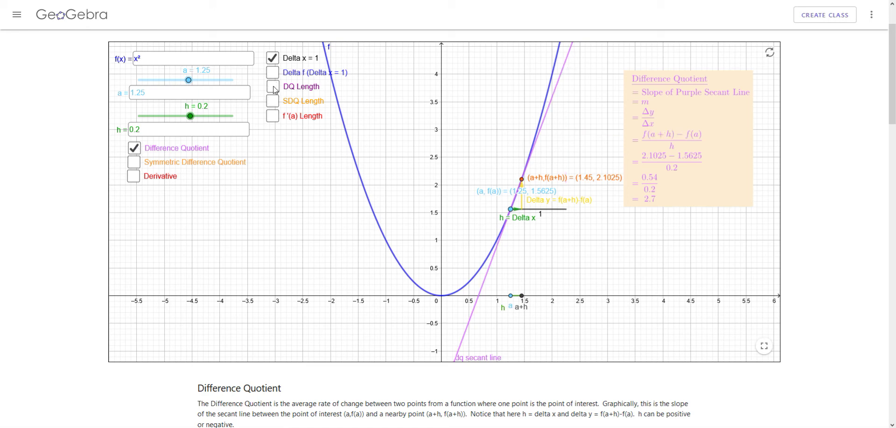
left_click(274, 88)
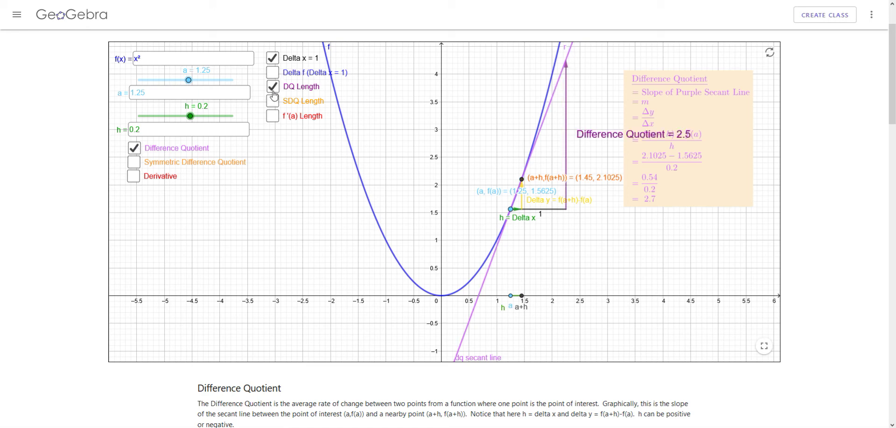
left_click(136, 149)
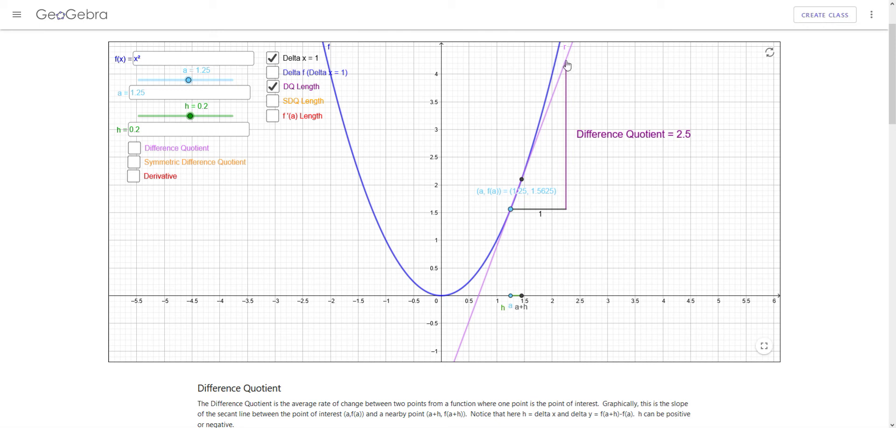
- Replace the DQ Length with the SDQ Length, and briefly show the symmetric difference quotient calculation for comparison
left_click(274, 91)
left_click(274, 104)
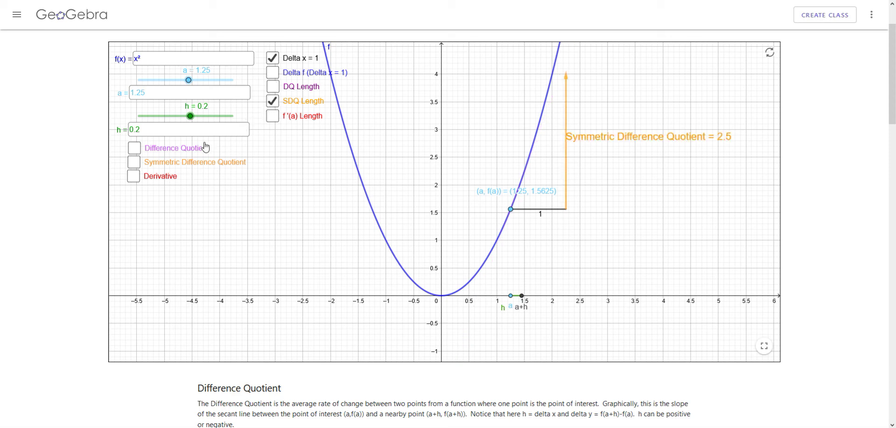
left_click(136, 164)
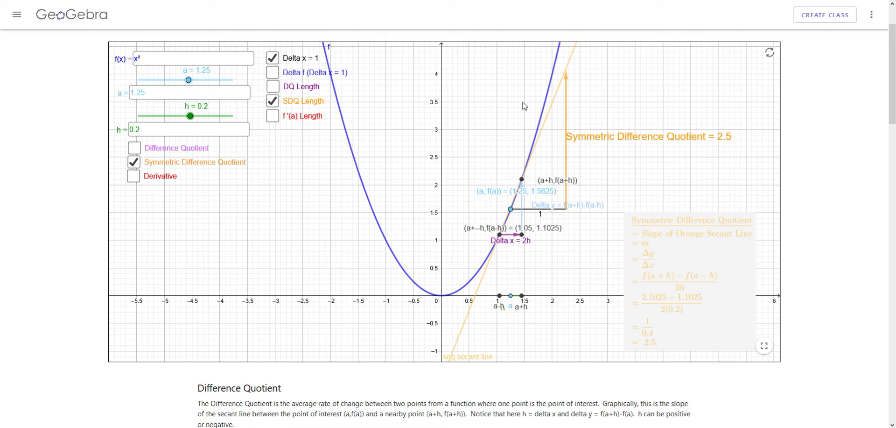
left_click(134, 163)
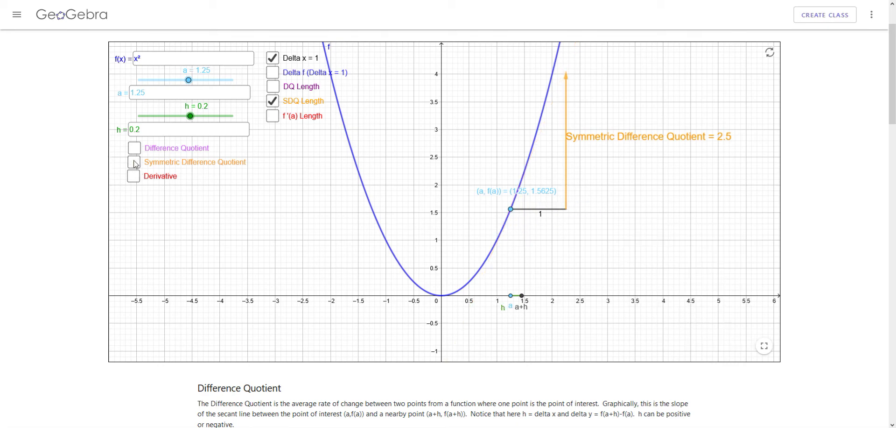
- Replace the SDQ Length with the f '(a) Length, and raise h to about 1.34
left_click(274, 103)
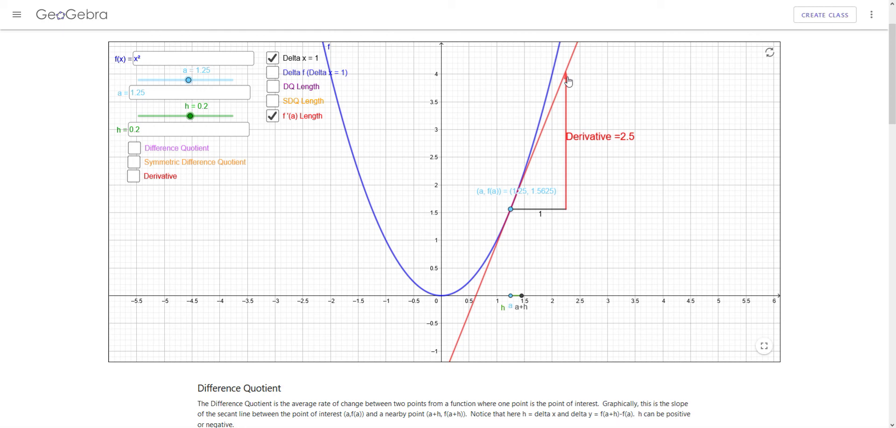
left_click_drag(191, 117, 219, 122)
left_click(273, 117)
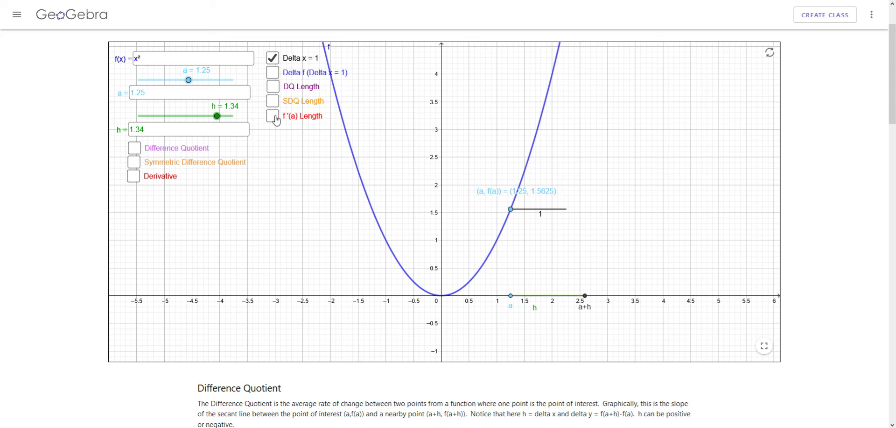
left_click(275, 119)
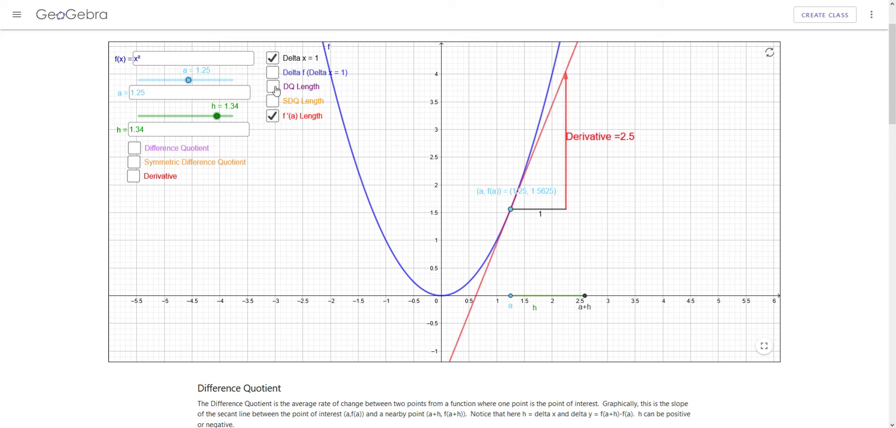
- Show the DQ Length together with the f '(a) Length so both full arrows can be compared
left_click(274, 88)
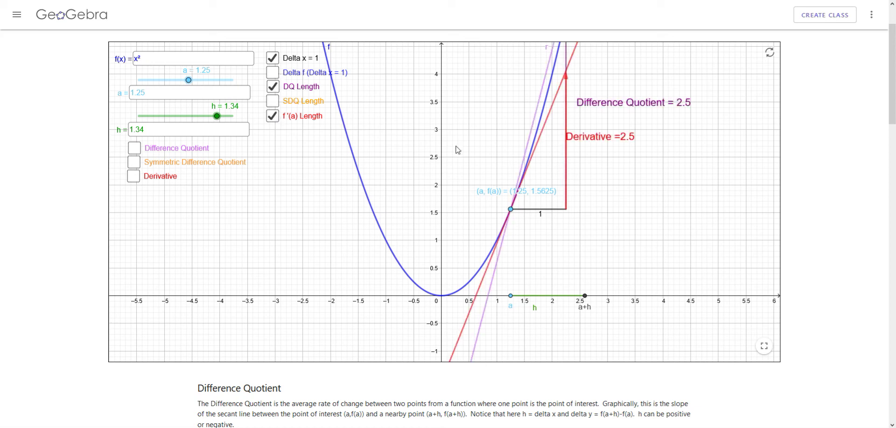
scroll(664, 194, "down", 2)
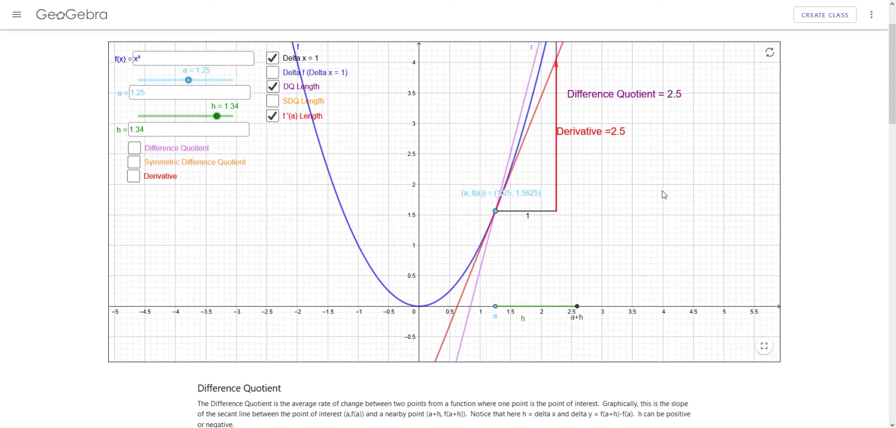
scroll(664, 195, "down", 2)
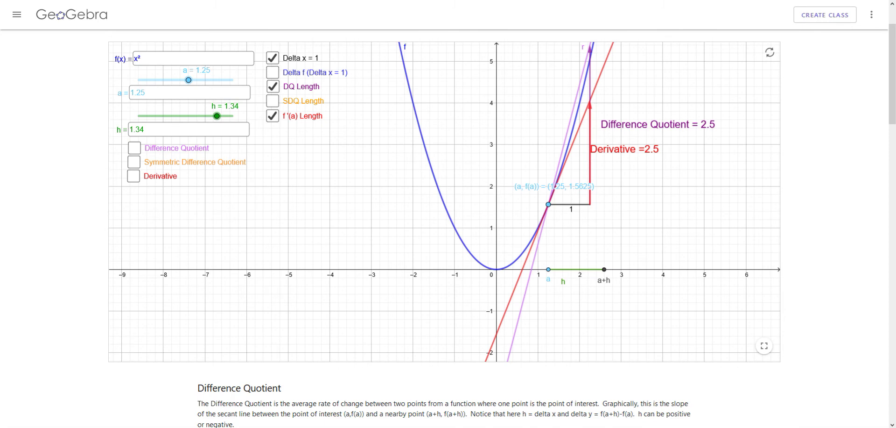
- Reload the page to reset the applet
key("F5")
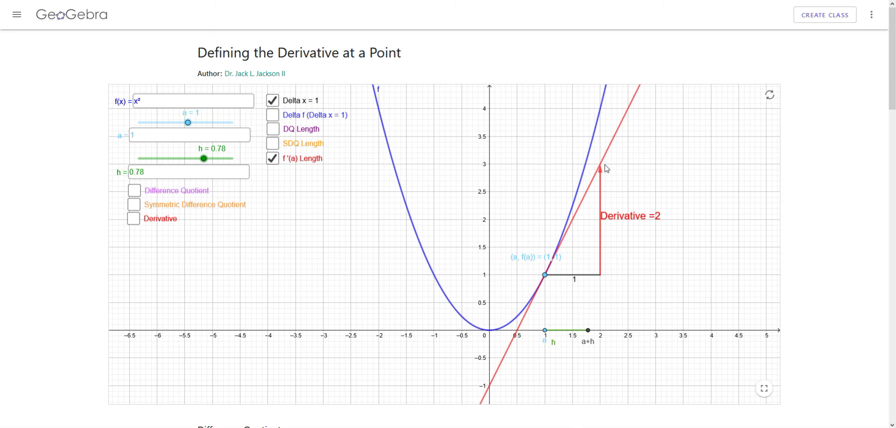
- Compare the DQ and SDQ Lengths with the f '(a) Length while lowering h to 0.6, leaving only the f '(a) Length shown
left_click(274, 130)
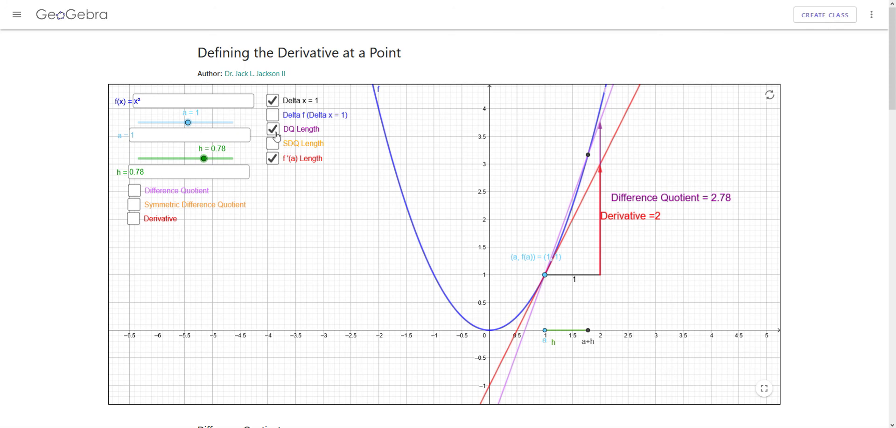
mouse_move(205, 161)
left_mouse_down()
mouse_move(192, 172)
mouse_move(178, 165)
mouse_move(201, 163)
left_mouse_up()
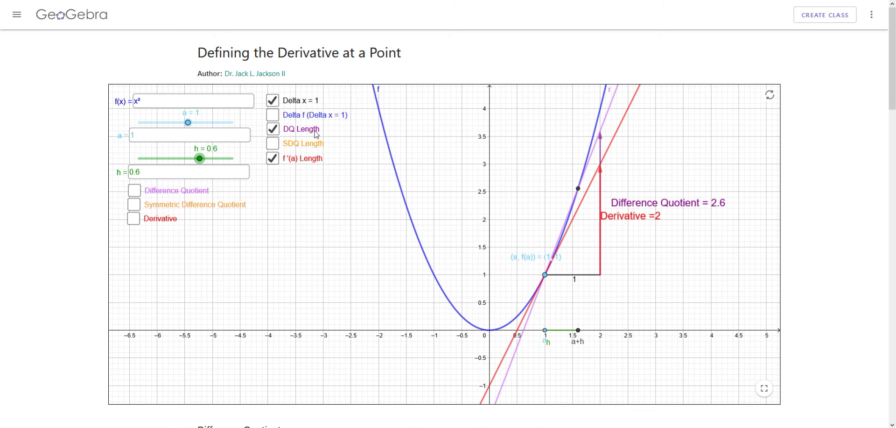
left_click(276, 148)
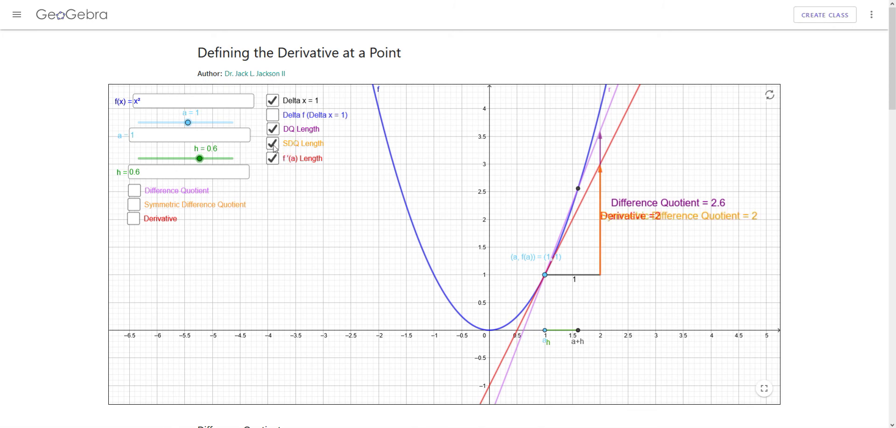
left_click(275, 145)
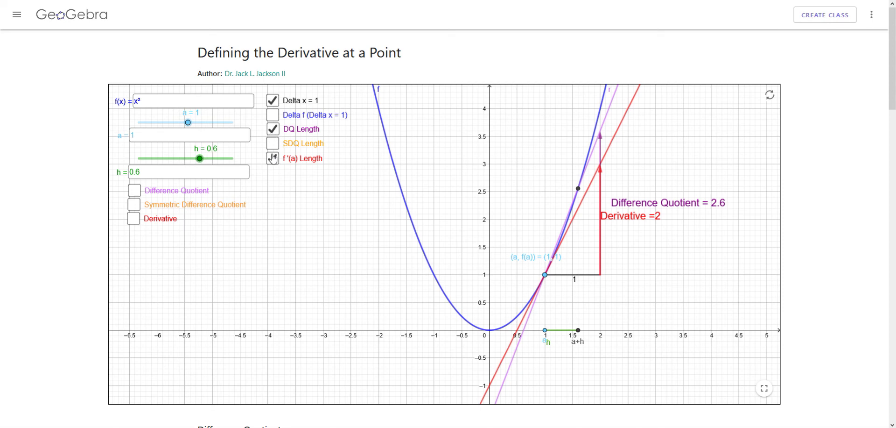
left_click(273, 130)
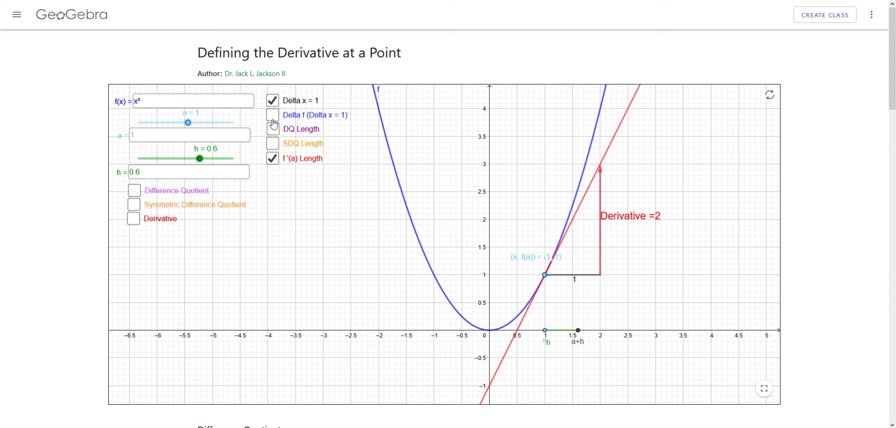
- Show Delta f (Delta x = 1) and toggle it and the f '(a) Length off and on to compare the two arrows
left_click(276, 116)
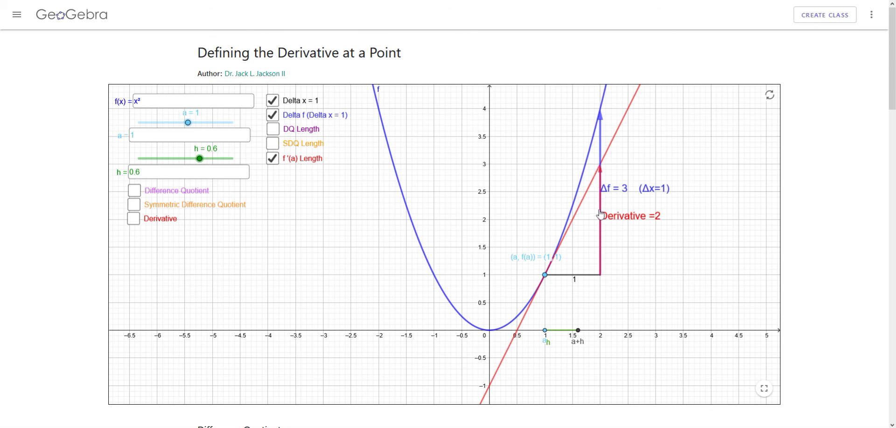
left_click(274, 116)
left_click(275, 117)
left_click(276, 159)
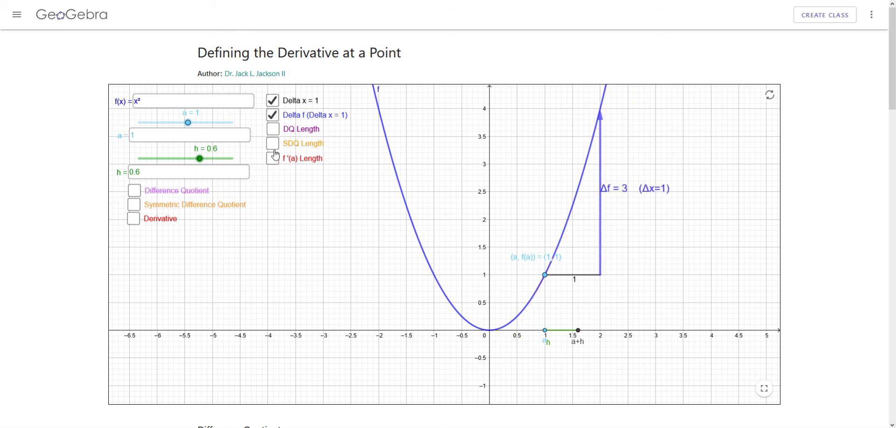
left_click(274, 161)
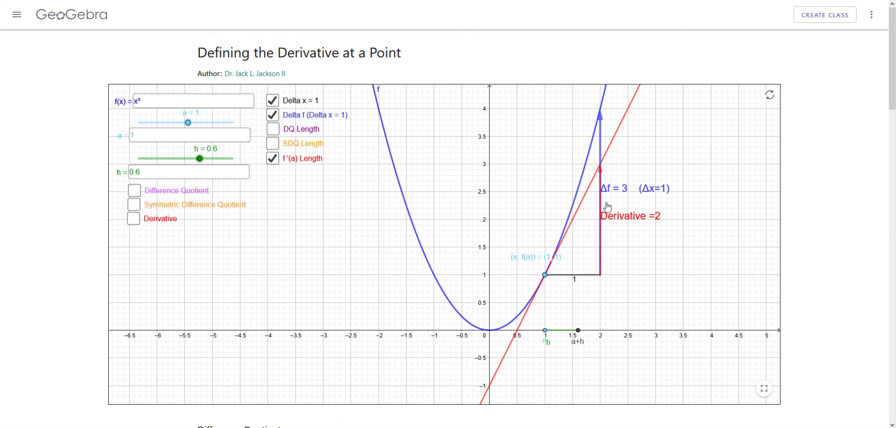
- Hide Delta f, Delta x and the f '(a) Length, and display the Derivative calculation with its tangent line
left_click(274, 116)
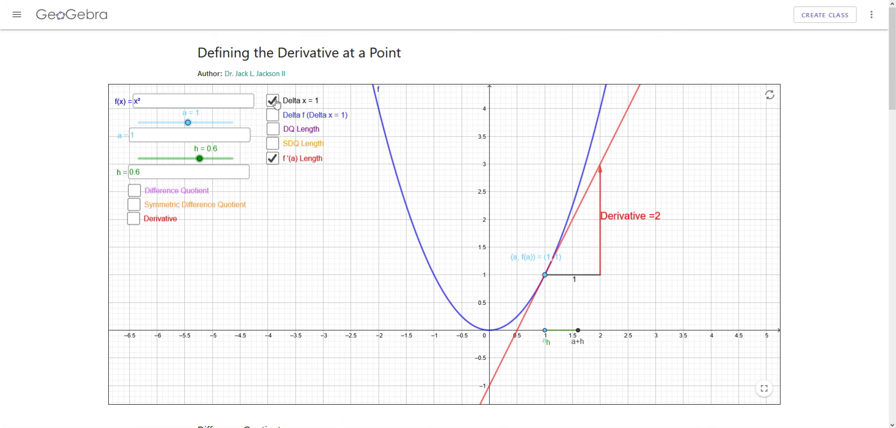
left_click(274, 103)
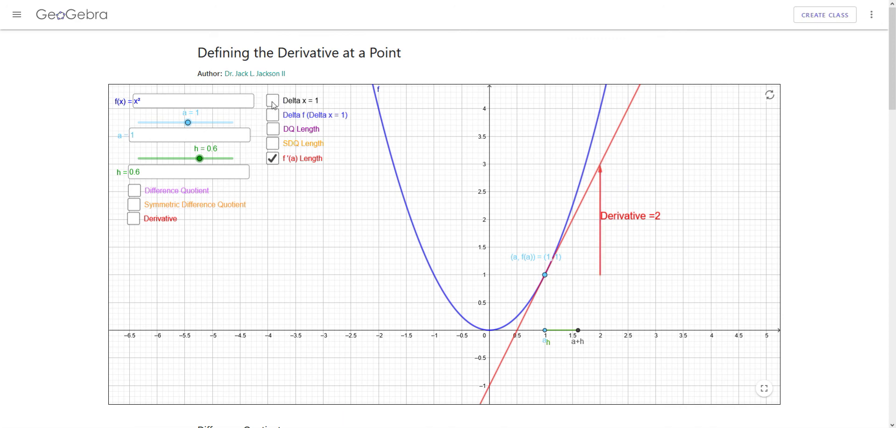
left_click(274, 159)
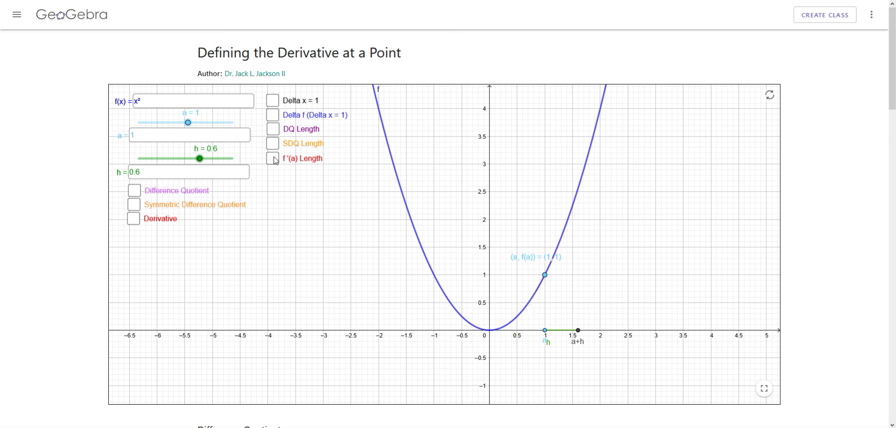
left_click(135, 221)
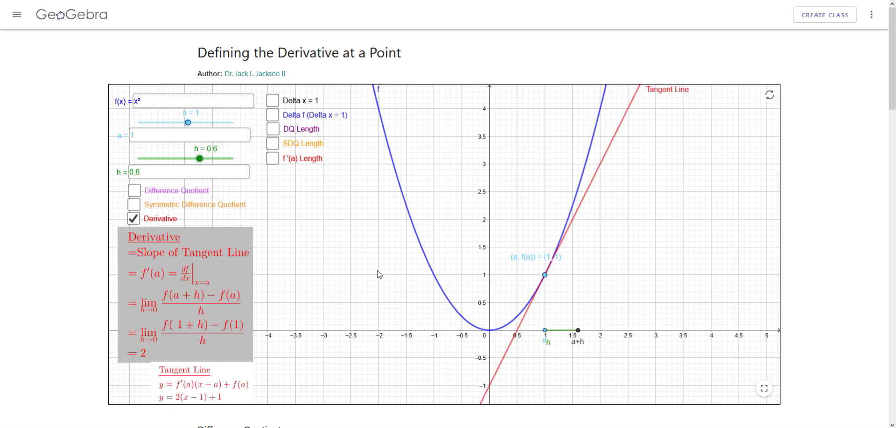
- Examine the parabola and its tangent line around the point (1, 1) at close range and again from a wider view
scroll(590, 274, "down", 2)
scroll(591, 274, "up", 4)
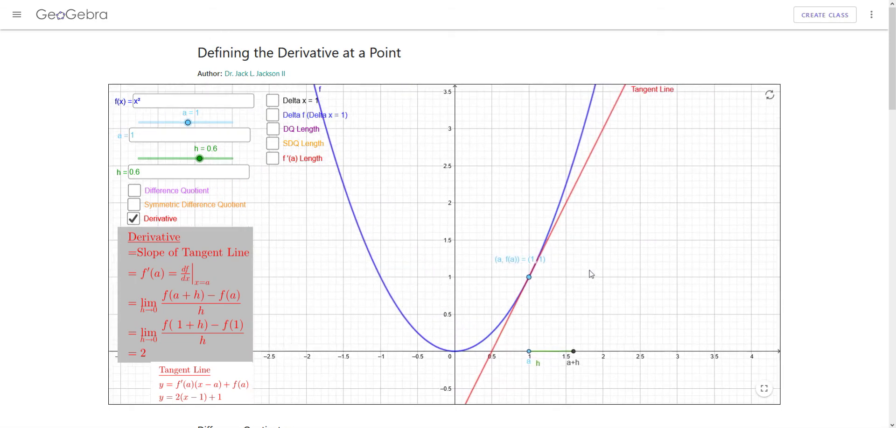
scroll(531, 299, "up", 3)
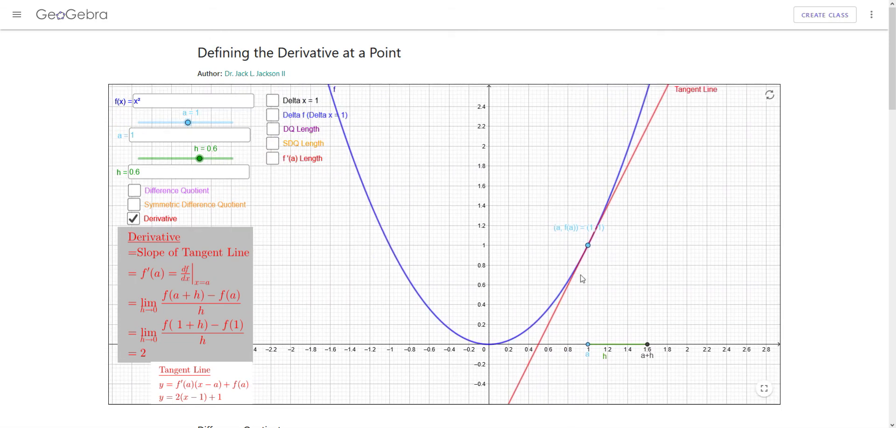
scroll(526, 264, "up", 1)
left_click_drag(526, 264, 418, 306)
scroll(549, 321, "up", 3)
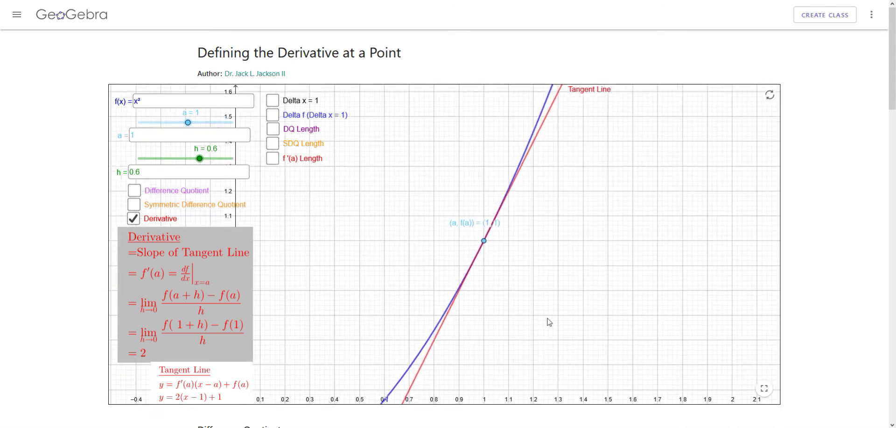
left_click_drag(515, 299, 508, 335)
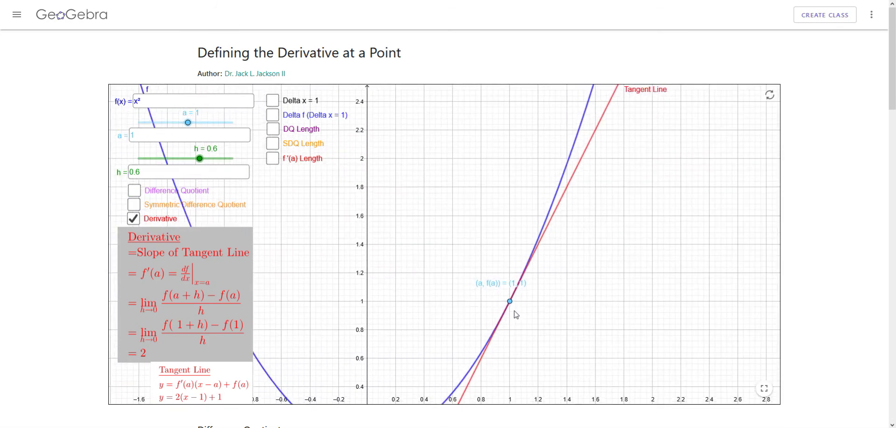
scroll(520, 308, "down", 4)
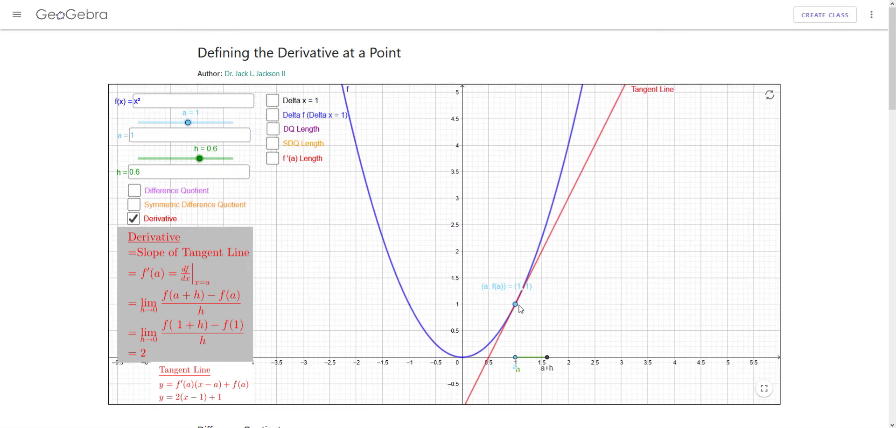
scroll(520, 308, "down", 2)
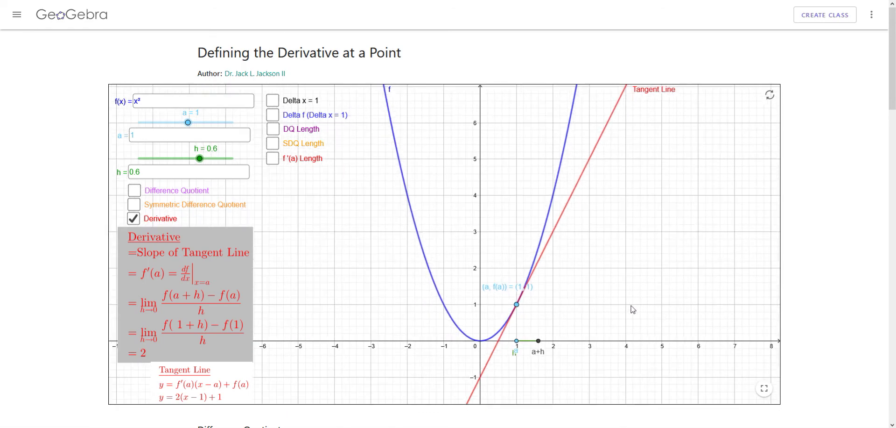
- Inspect the curve and tangent line at high magnification around (1, 1), where the axis divisions are 0.01, to compare them locally
scroll(624, 309, "up", 5)
scroll(503, 276, "up", 5)
left_click_drag(465, 315, 578, 270)
scroll(578, 282, "up", 6)
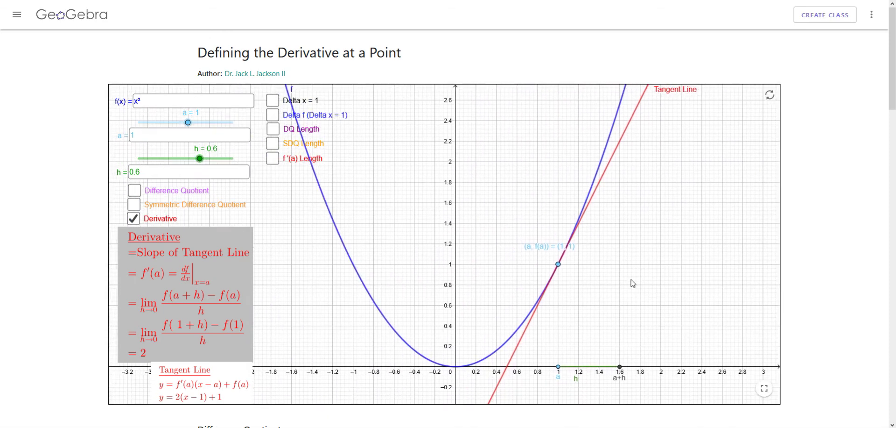
scroll(542, 292, "up", 4)
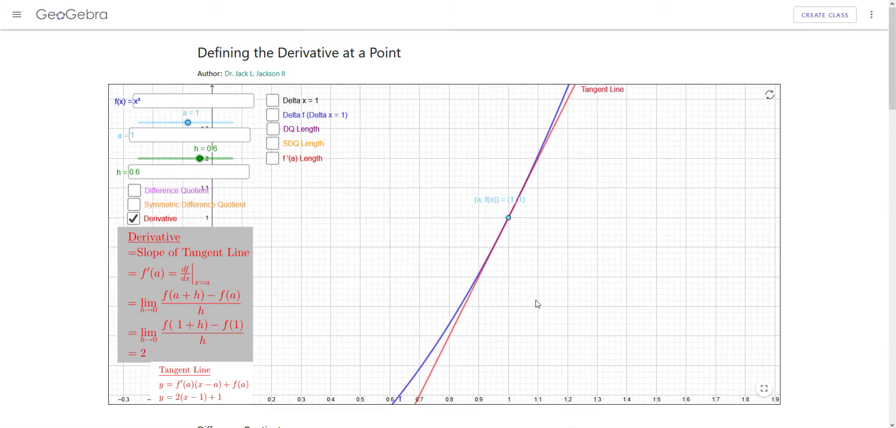
left_click_drag(495, 324, 464, 325)
scroll(484, 316, "up", 4)
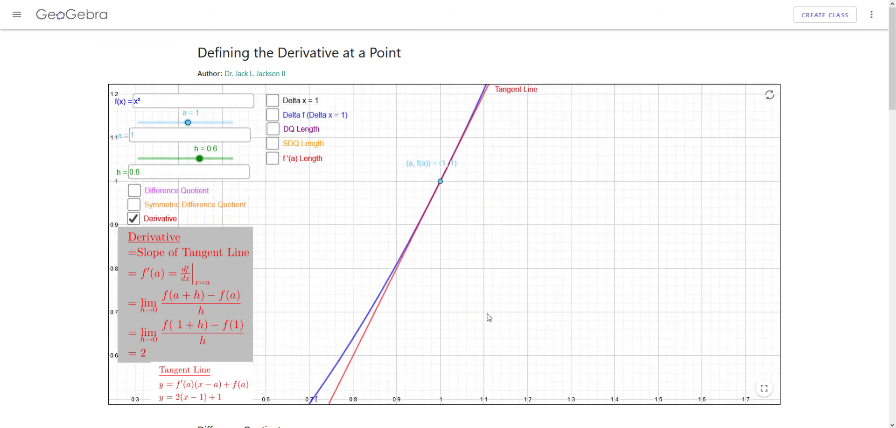
left_click_drag(485, 282, 458, 336)
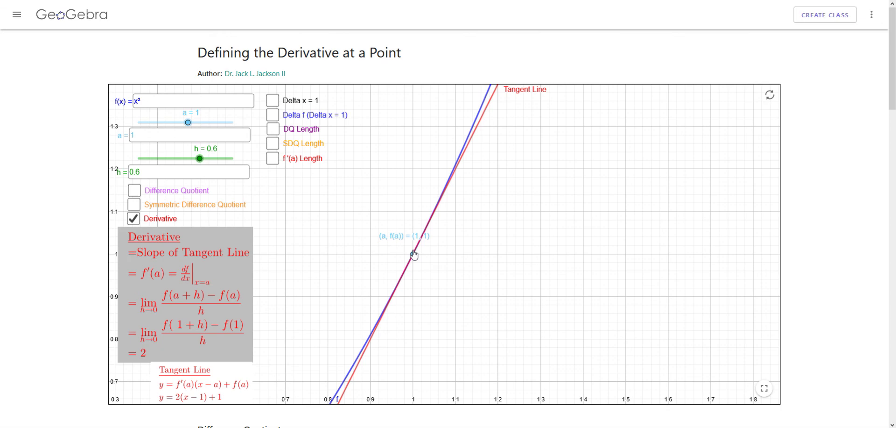
scroll(509, 285, "up", 5)
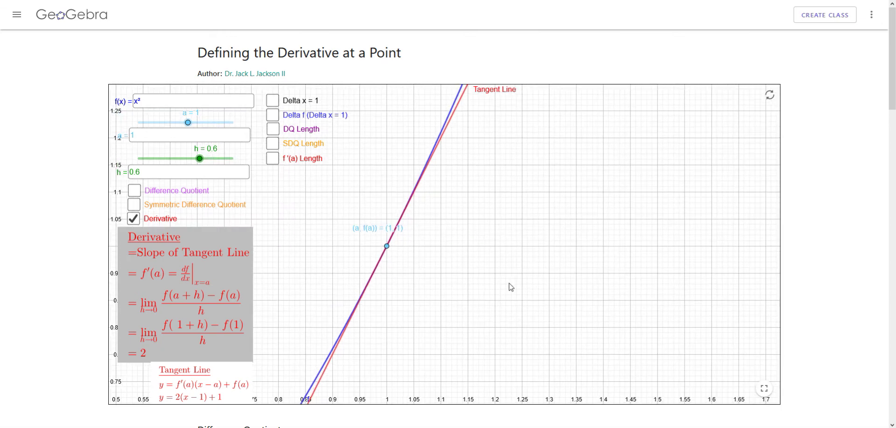
left_click_drag(411, 272, 545, 296)
scroll(545, 295, "up", 3)
scroll(545, 295, "up", 4)
left_click_drag(502, 233, 497, 329)
scroll(505, 330, "up", 12)
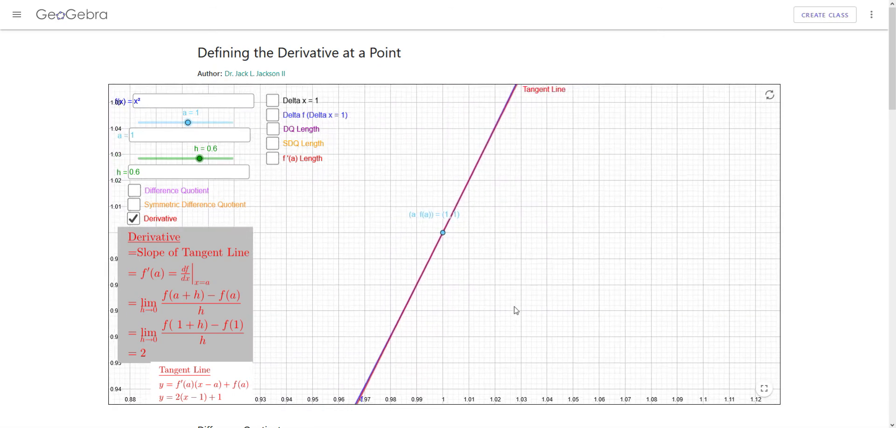
left_click_drag(432, 233, 548, 328)
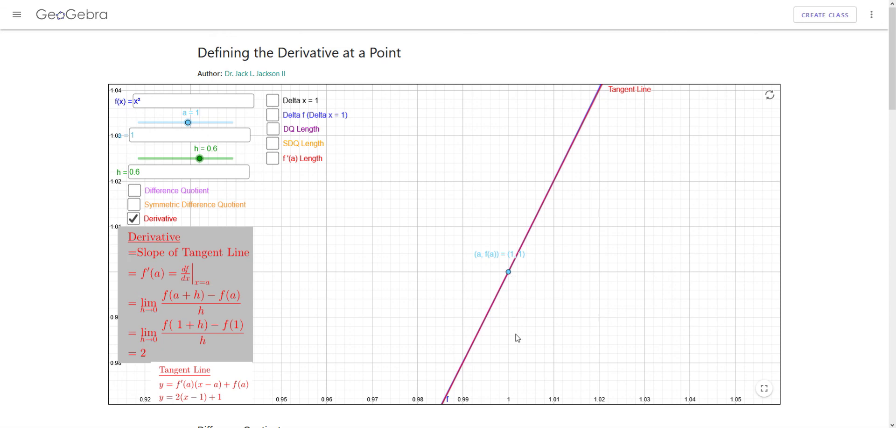
- Return to a wide view of the parabola and hide the Derivative calculation and tangent line
scroll(538, 271, "down", 3)
scroll(540, 272, "down", 5)
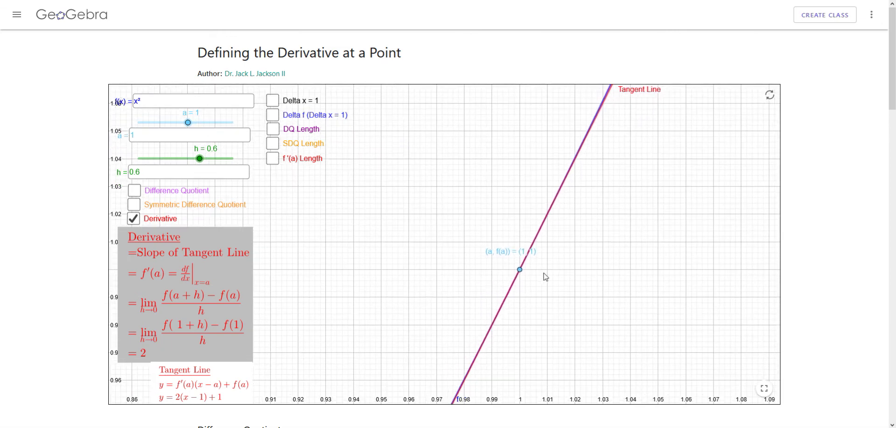
scroll(542, 285, "down", 5)
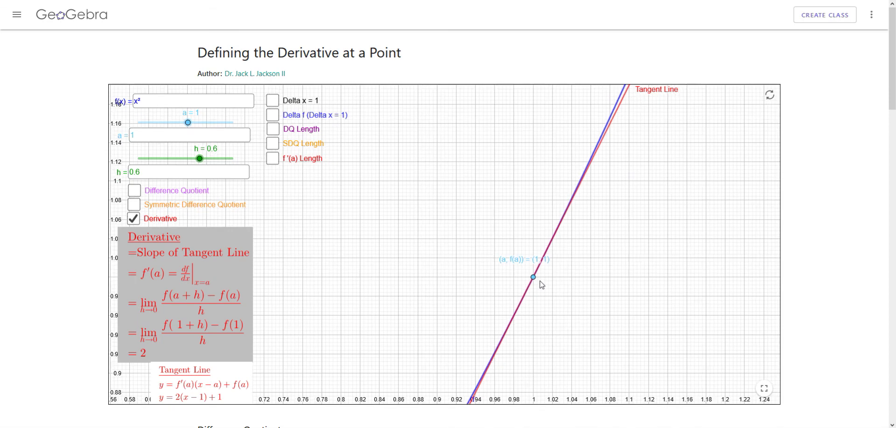
scroll(552, 290, "down", 6)
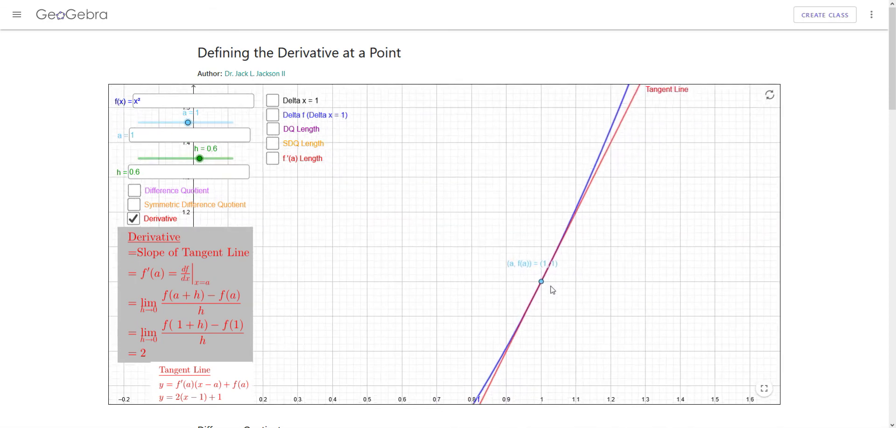
scroll(553, 290, "down", 4)
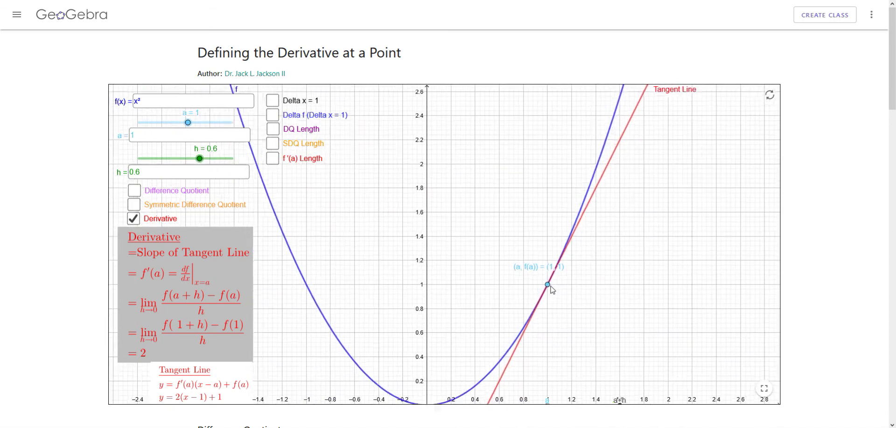
left_click_drag(491, 257, 524, 249)
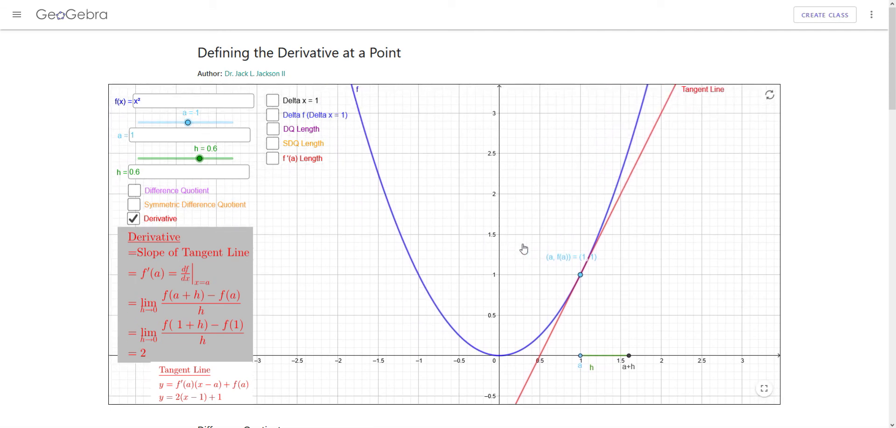
scroll(650, 259, "down", 1)
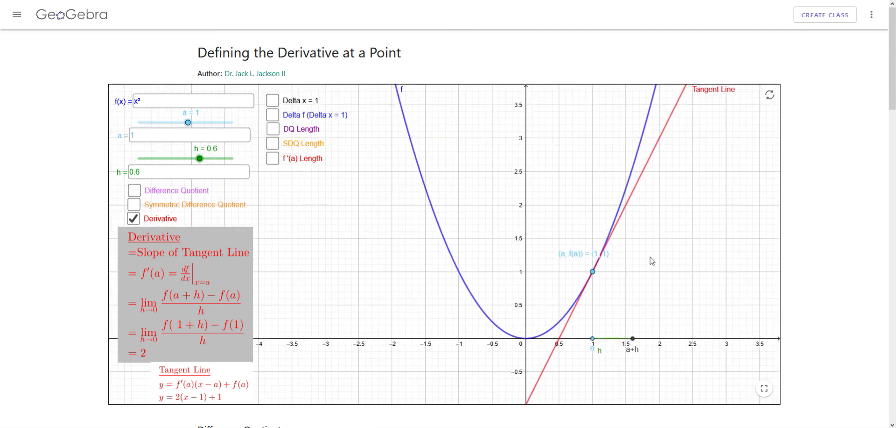
left_click(134, 219)
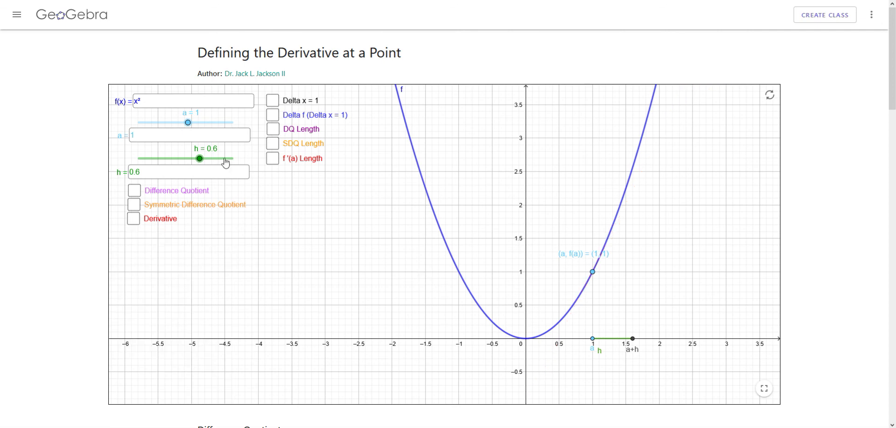